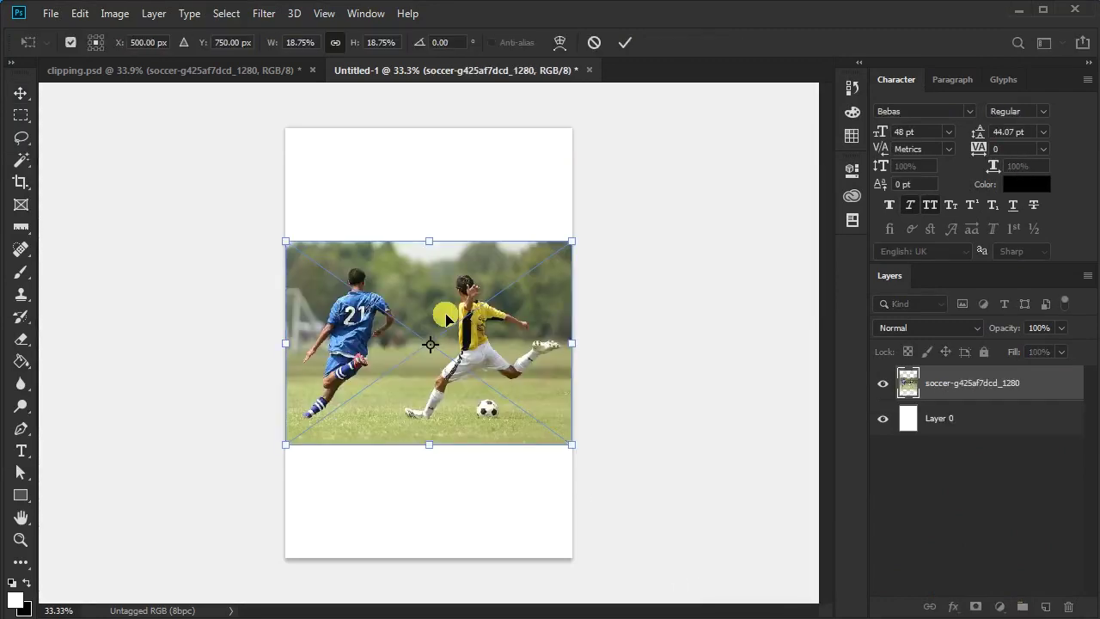
- Scale the placed soccer photo to about 39% so it fills the canvas height with the player in blue in view
left_click_drag(430, 447, 439, 618)
left_click_drag(415, 487, 525, 420)
left_click_drag(553, 174, 555, 130)
left_click_drag(494, 307, 520, 344)
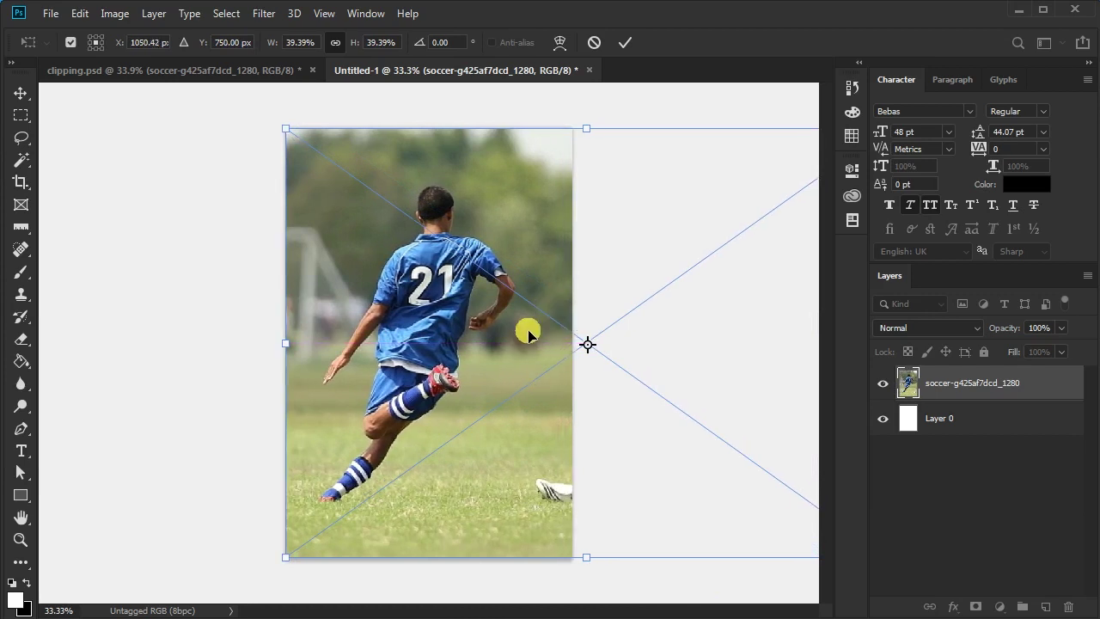
left_click(625, 43)
- Shift the photo left until the ball is on the canvas and copy a freehand selection around the ball to a new layer
left_click_drag(500, 406, 265, 407)
scroll(505, 508, "up", 1)
scroll(507, 509, "up", 3)
scroll(521, 499, "down", 1)
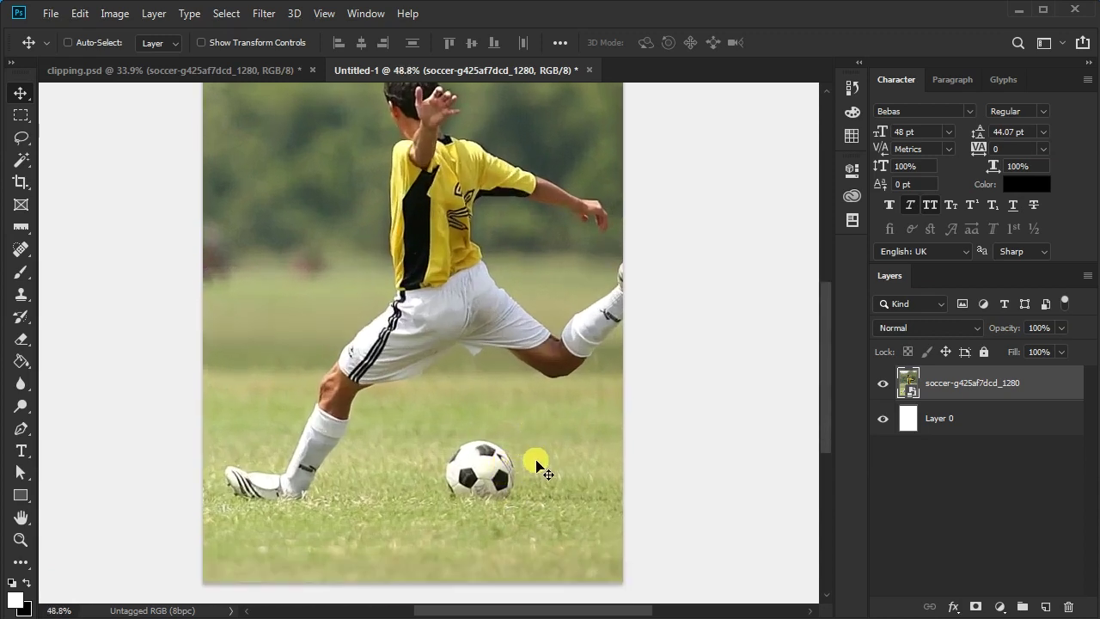
left_click(29, 140)
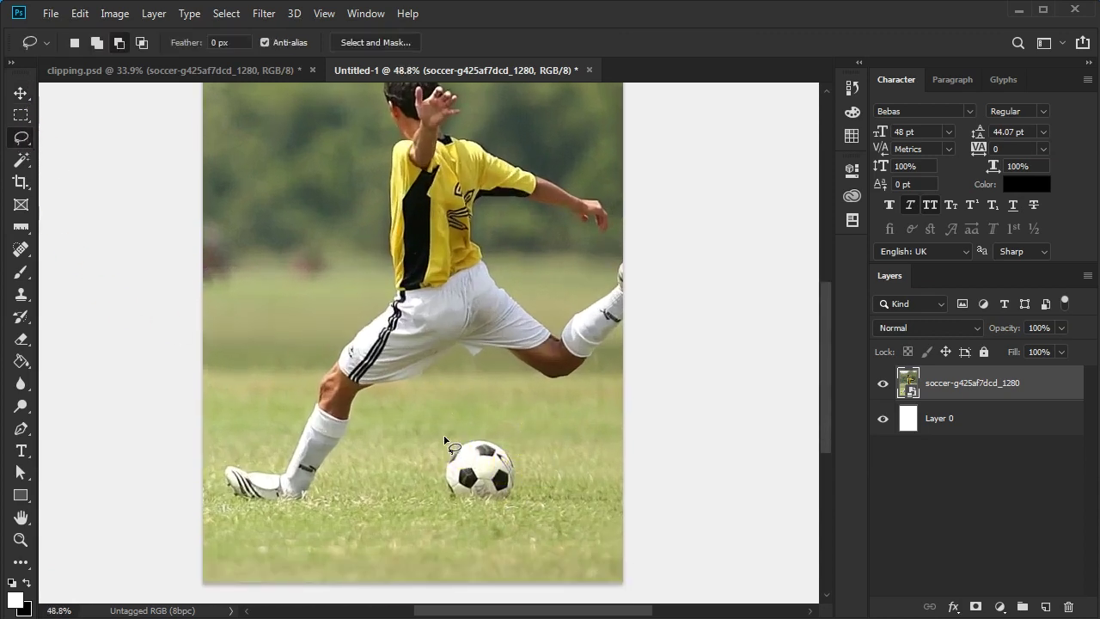
mouse_move(481, 529)
left_mouse_down()
mouse_move(435, 489)
mouse_move(449, 428)
left_mouse_up()
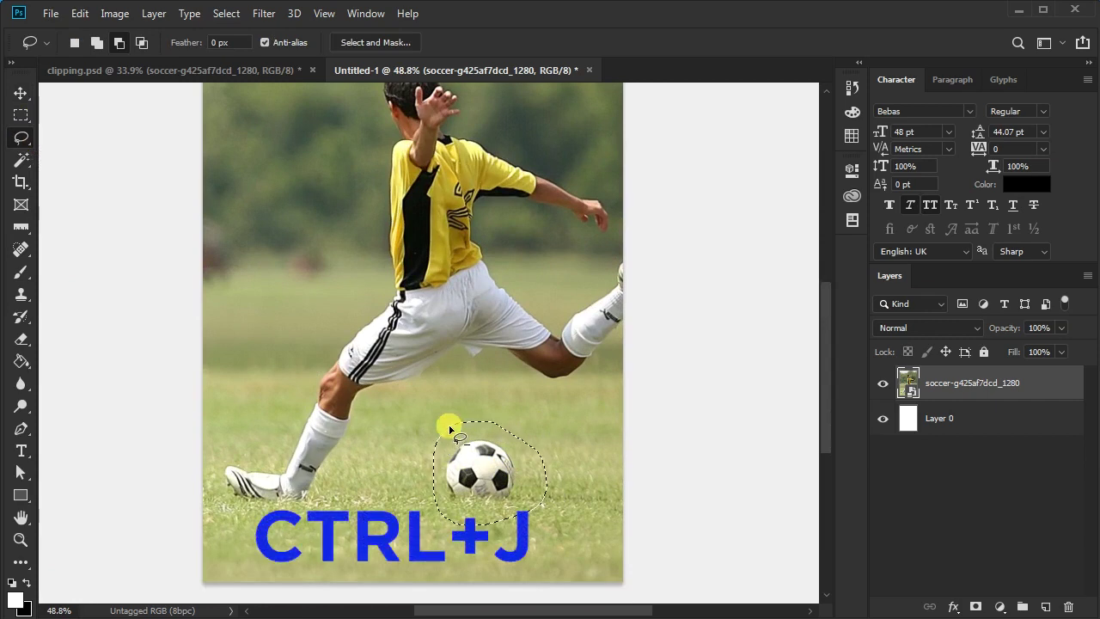
key("ctrl+j")
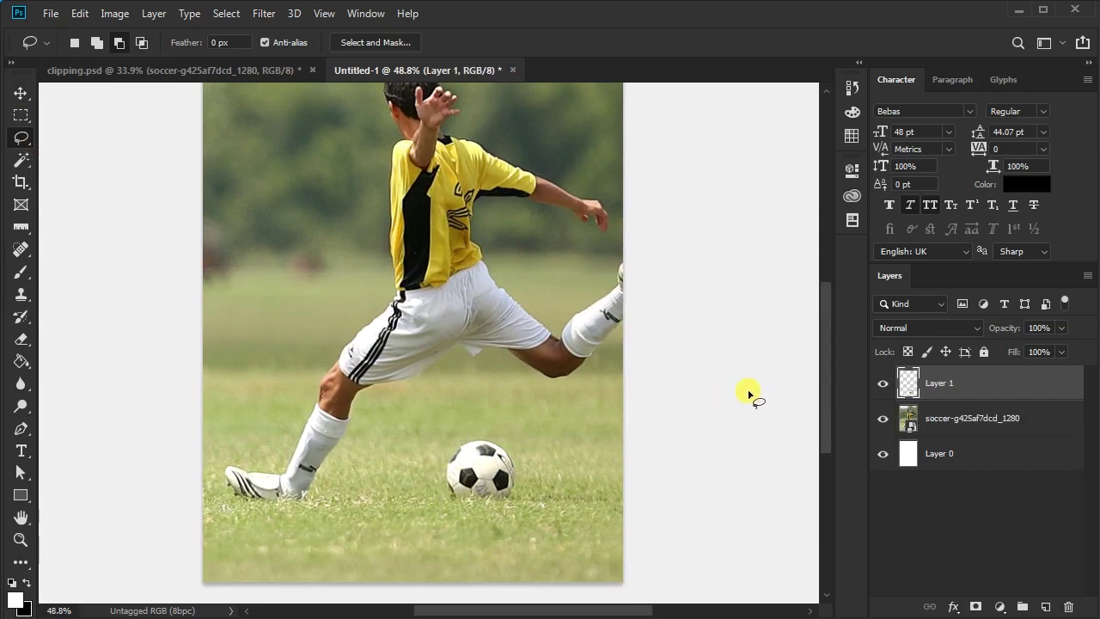
- Move the soccer photo layer back to the right so player 21 is framed behind the copied ball
left_click(24, 92)
scroll(526, 334, "down", 2)
scroll(516, 337, "down", 1)
left_click(1031, 430)
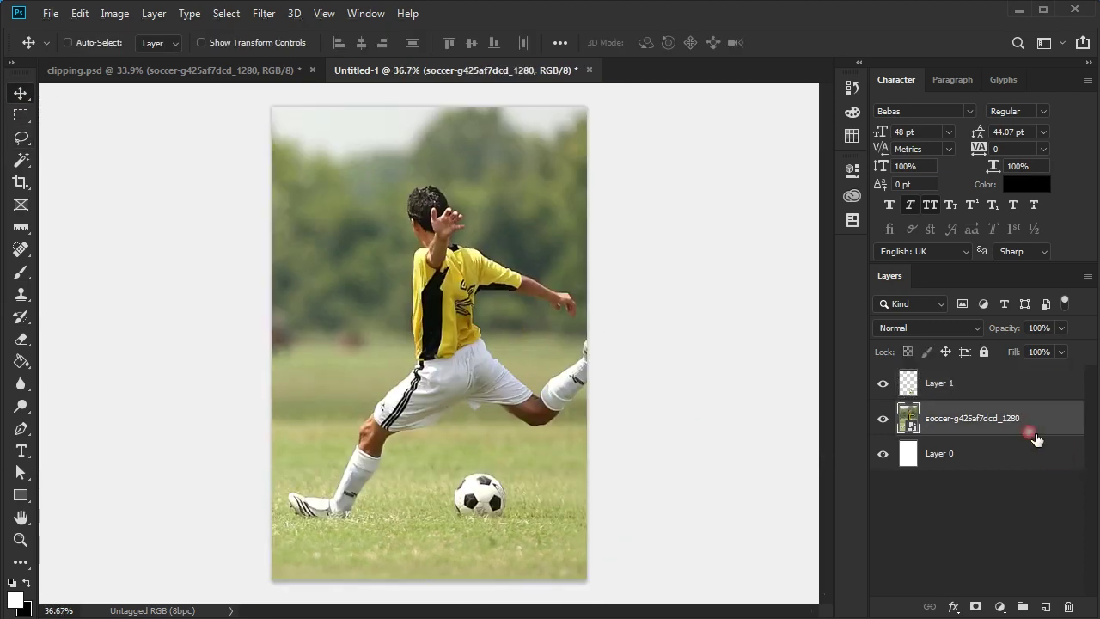
left_click_drag(400, 360, 639, 353)
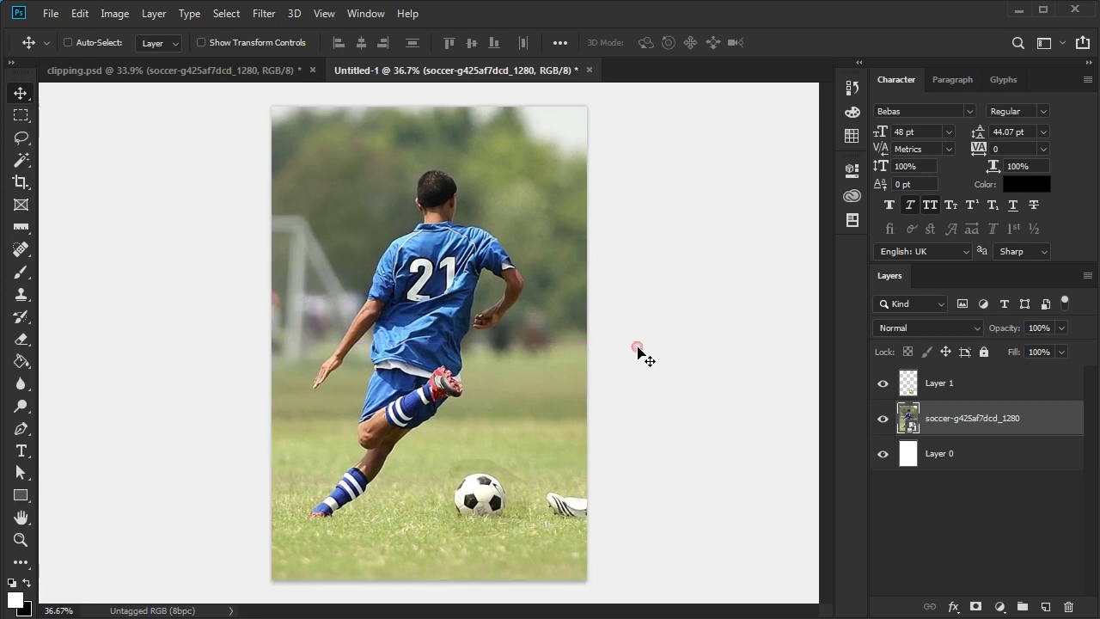
- Move the ball layer closer to player 21's standing leg and convert it to a smart object
left_click(948, 381)
left_click_drag(583, 483, 543, 457)
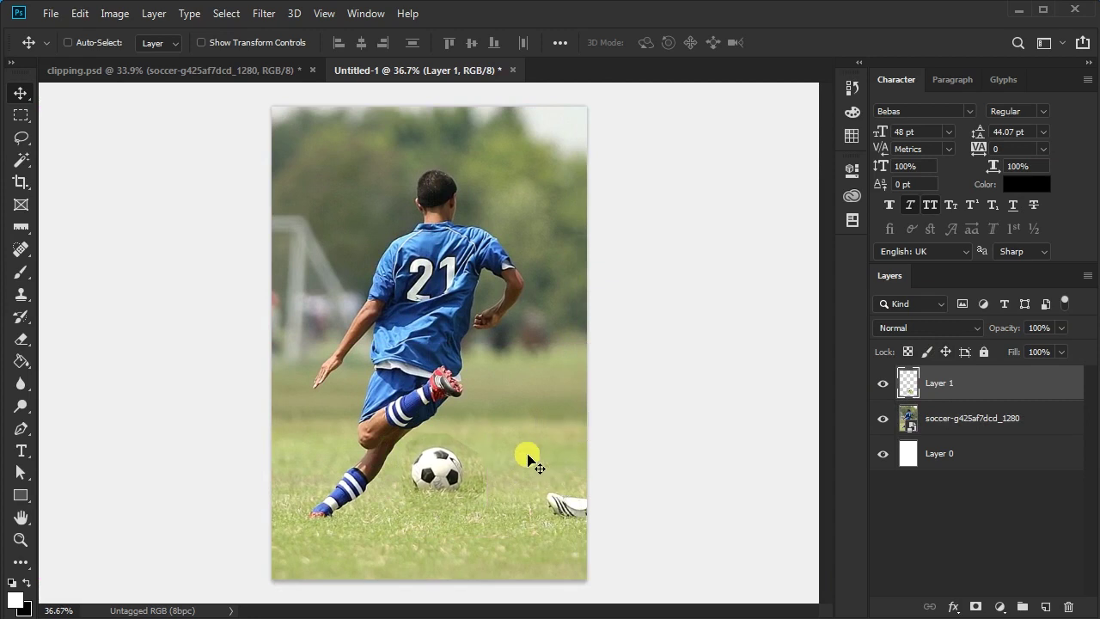
scroll(425, 472, "up", 4)
scroll(424, 471, "down", 3)
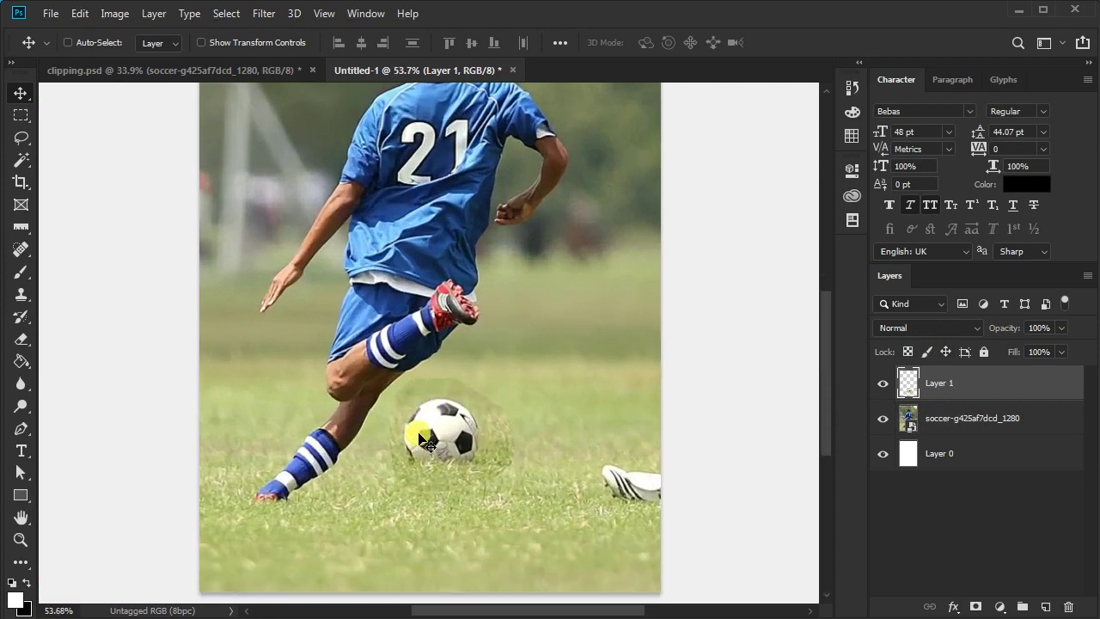
right_click(940, 386)
left_click(774, 356)
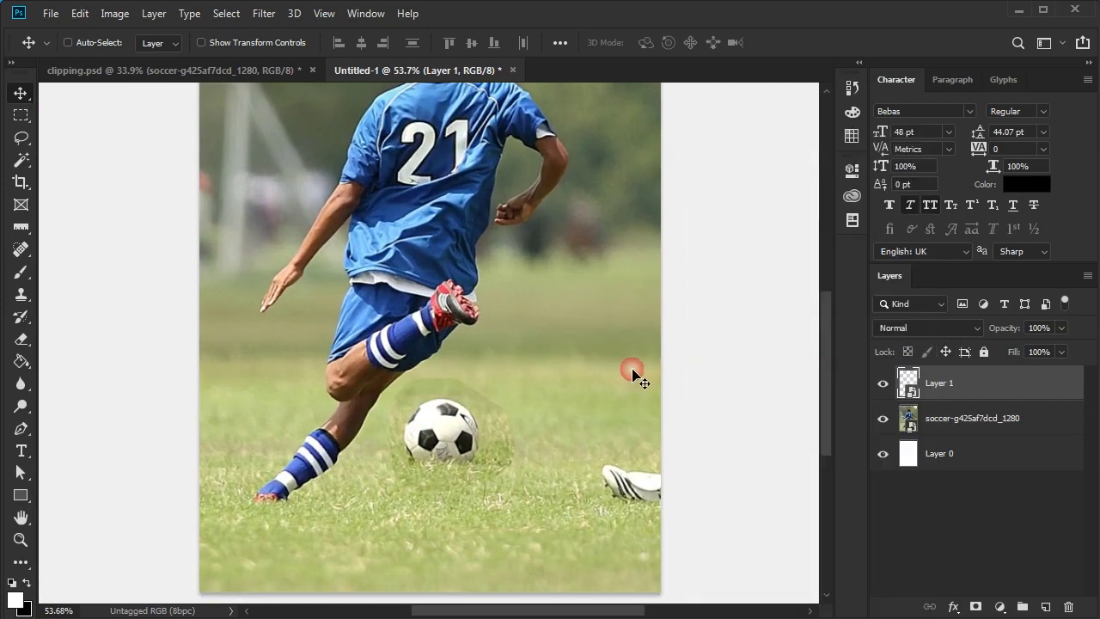
- Scale the ball down and reposition it on the grass in front of the player's planted foot
key("ctrl+t")
left_click_drag(513, 378, 484, 415)
left_click_drag(426, 469, 450, 365)
left_click(629, 45)
- Add a layer mask to the ball layer and choose the Soft Round brush with 0% hardness
scroll(423, 354, "down", 9)
scroll(447, 552, "up", 7)
scroll(438, 352, "up", 6)
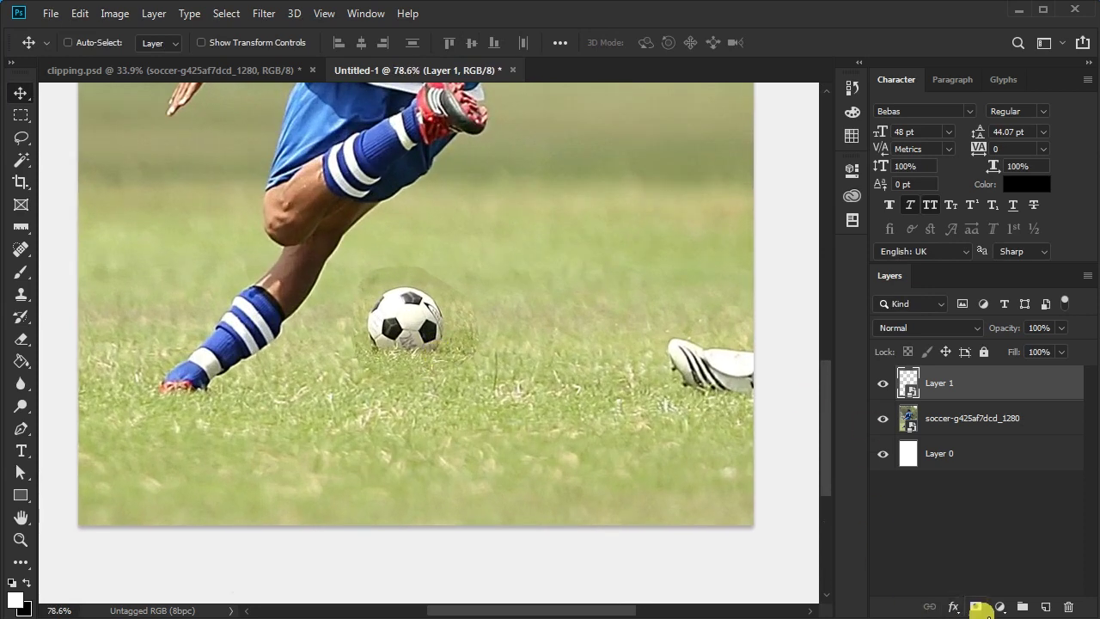
left_click(975, 607)
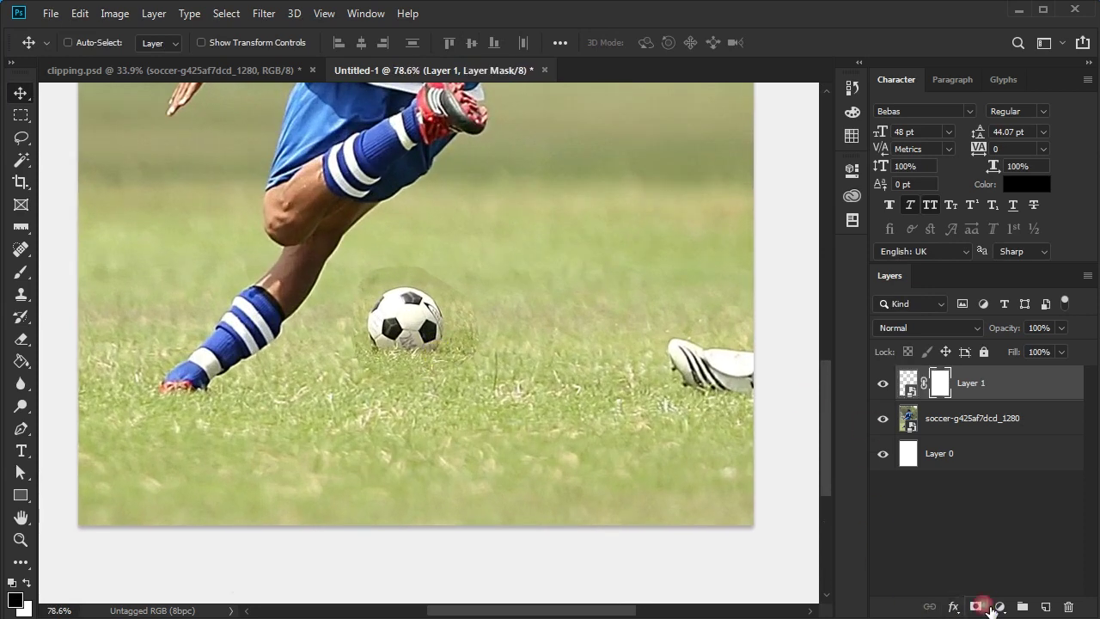
left_click(22, 272)
left_click(81, 49)
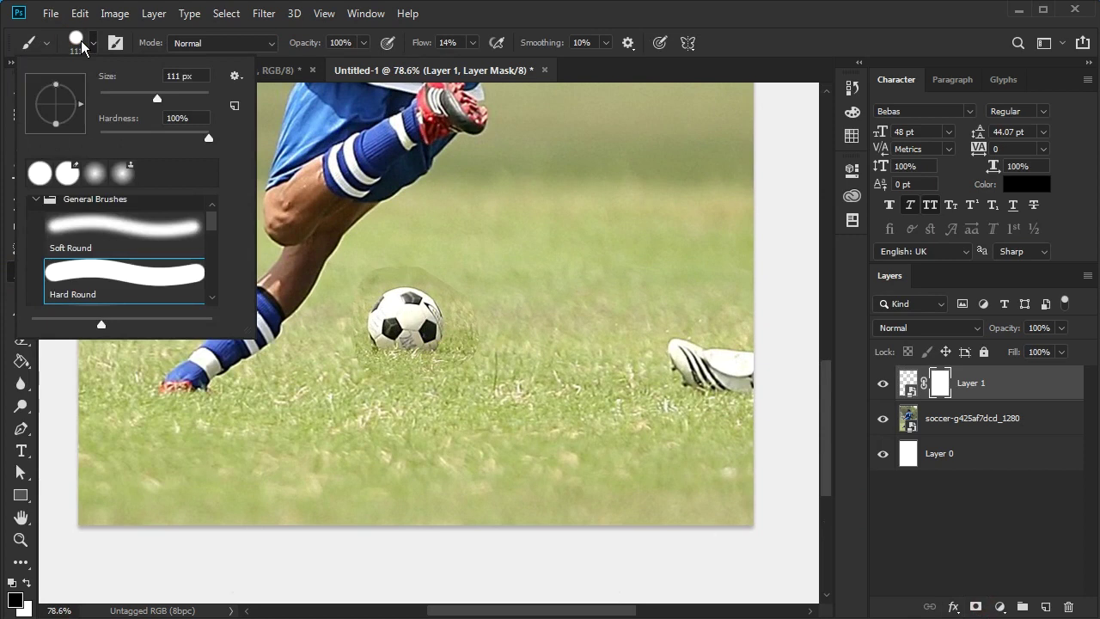
left_click(102, 233)
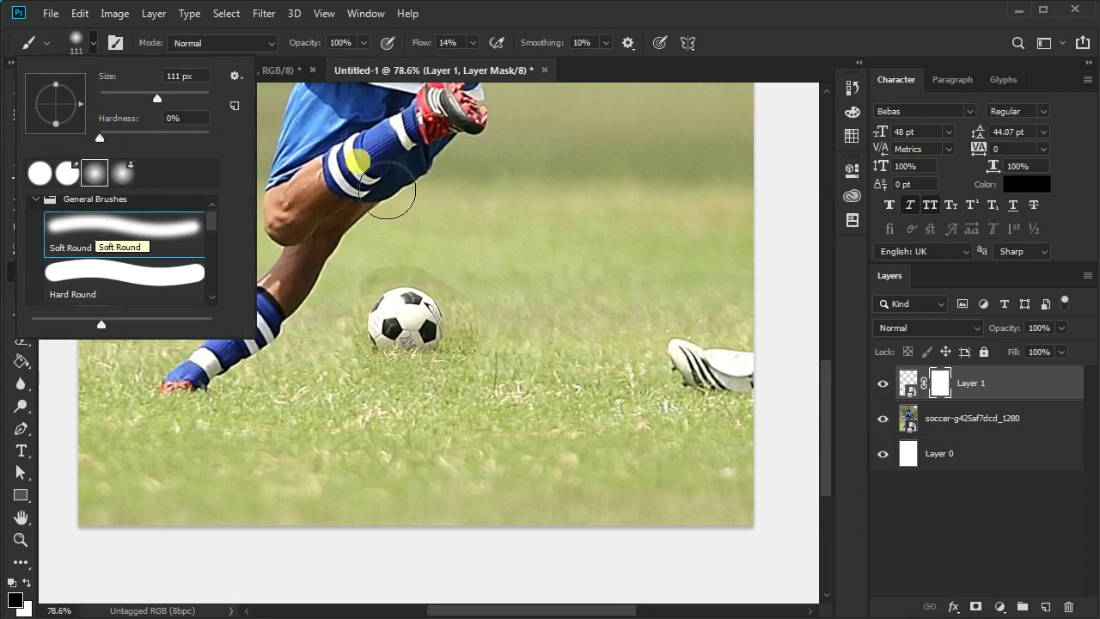
left_click(576, 190)
- Paint black on the ball layer's mask around the ball with an 86 px soft brush at 15% flow to blend its edges into the grass
left_click_drag(495, 364, 509, 371)
mouse_move(435, 41)
left_mouse_down()
mouse_move(422, 52)
mouse_move(435, 52)
left_mouse_up()
left_click_drag(508, 423, 528, 433)
left_click_drag(520, 342, 501, 375)
mouse_move(464, 415)
left_mouse_down()
mouse_move(424, 406)
mouse_move(353, 402)
mouse_move(415, 392)
mouse_move(336, 393)
mouse_move(331, 325)
mouse_move(331, 336)
mouse_move(378, 237)
mouse_move(391, 234)
mouse_move(360, 265)
mouse_move(362, 251)
mouse_move(357, 278)
mouse_move(365, 252)
mouse_move(386, 243)
mouse_move(463, 277)
left_mouse_up()
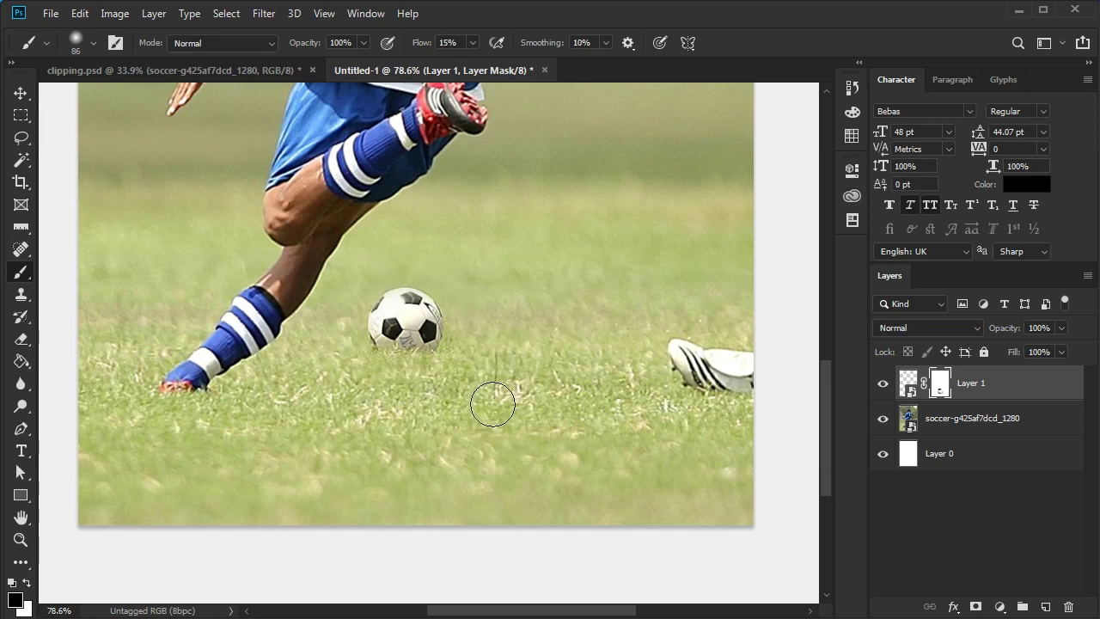
scroll(511, 323, "down", 11)
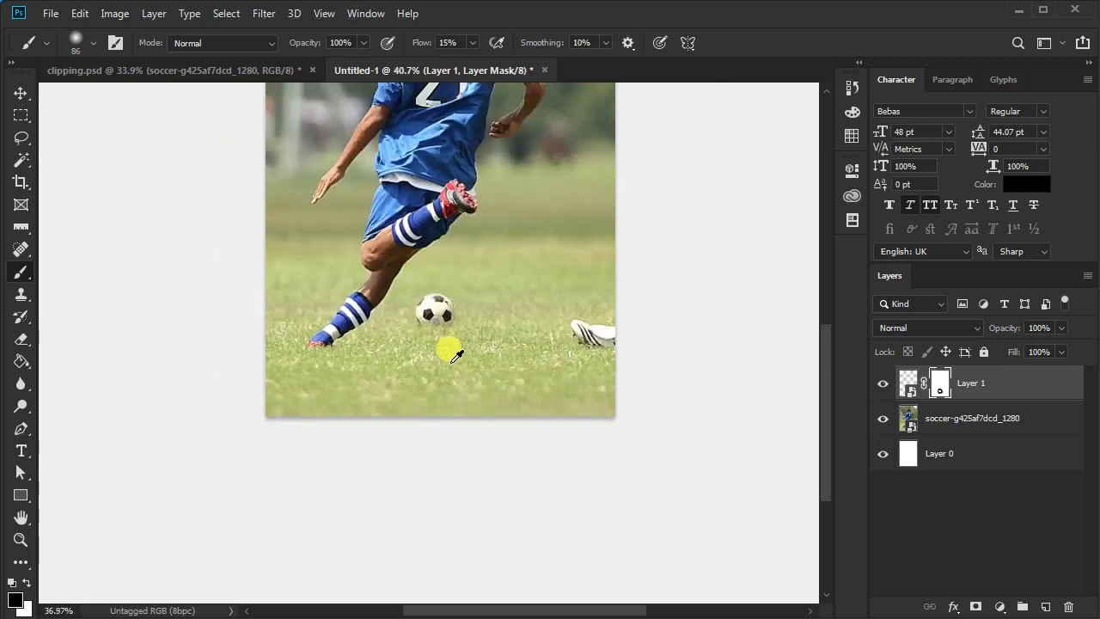
scroll(473, 466, "up", 1)
scroll(475, 434, "up", 1)
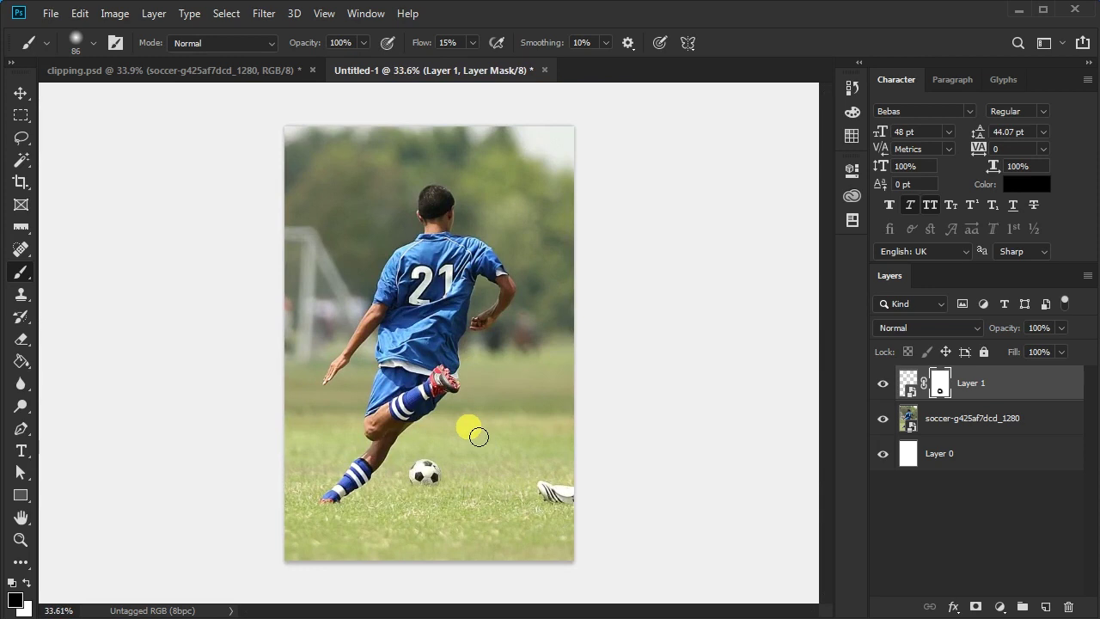
- Shift the ball and soccer photo layers together slightly left and combine them into one smart object
left_click(937, 420)
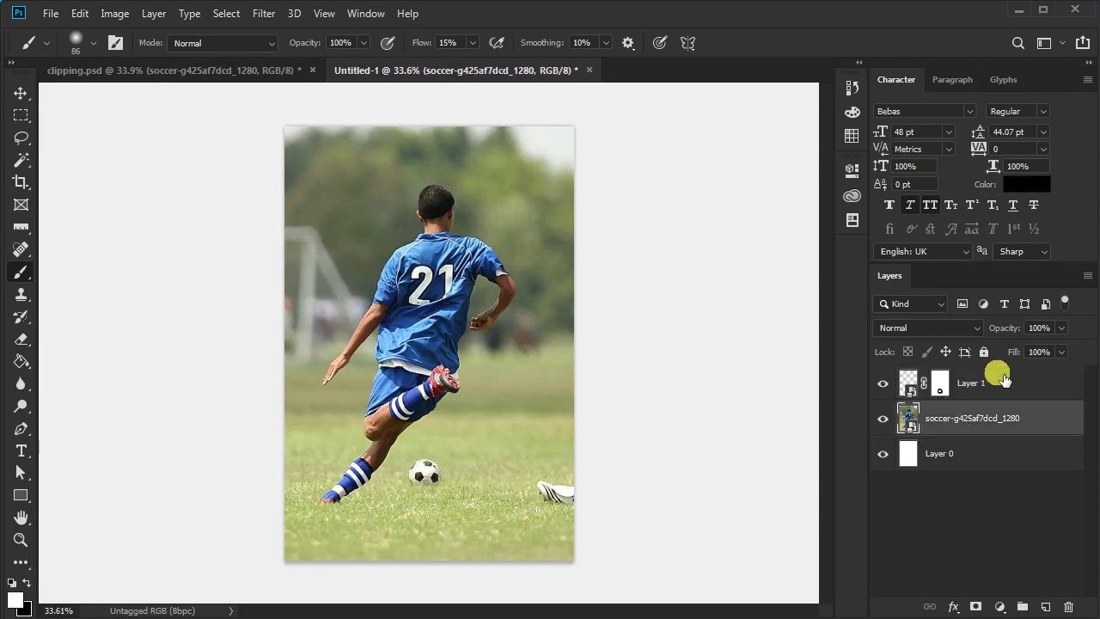
left_click(1028, 388)
left_click(1000, 420, "shift")
left_click(997, 389, "shift")
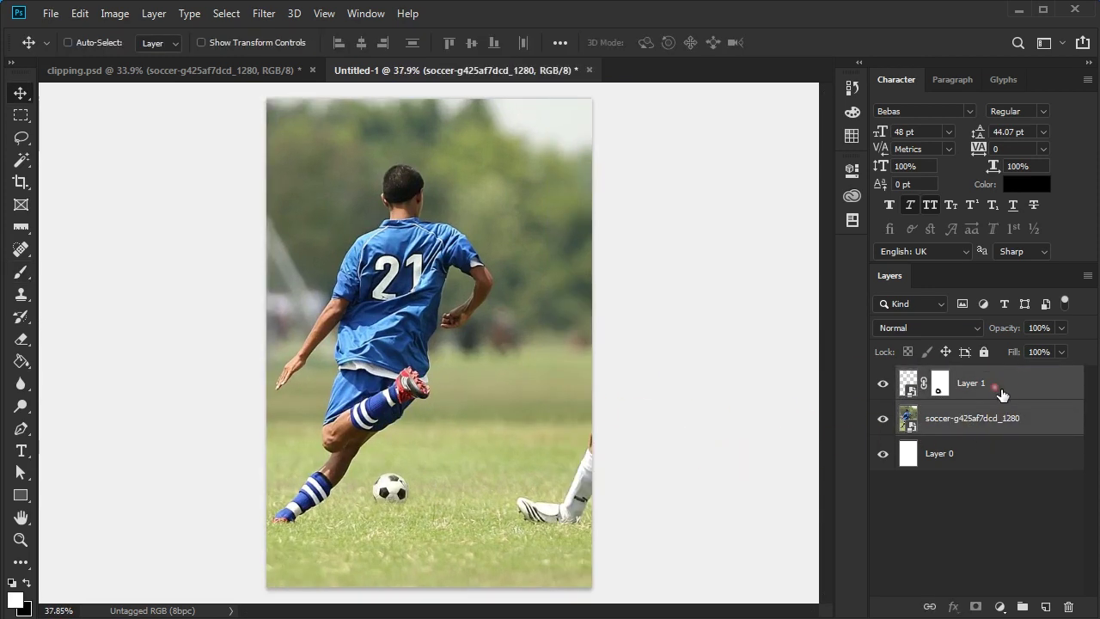
right_click(994, 388)
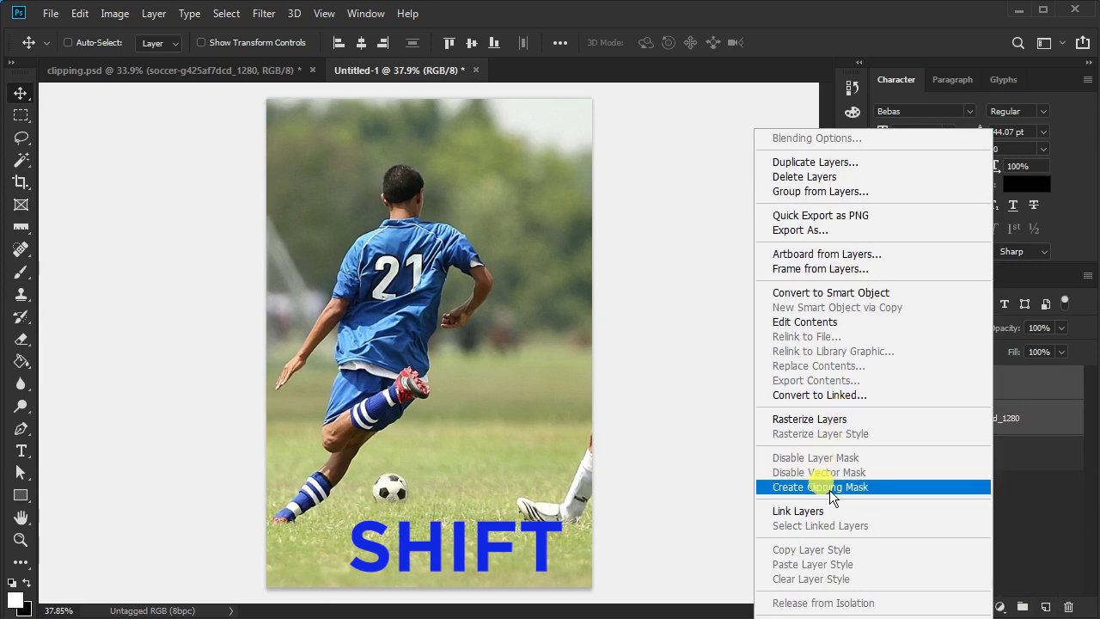
left_click(829, 294)
left_click(883, 384)
left_click(882, 384)
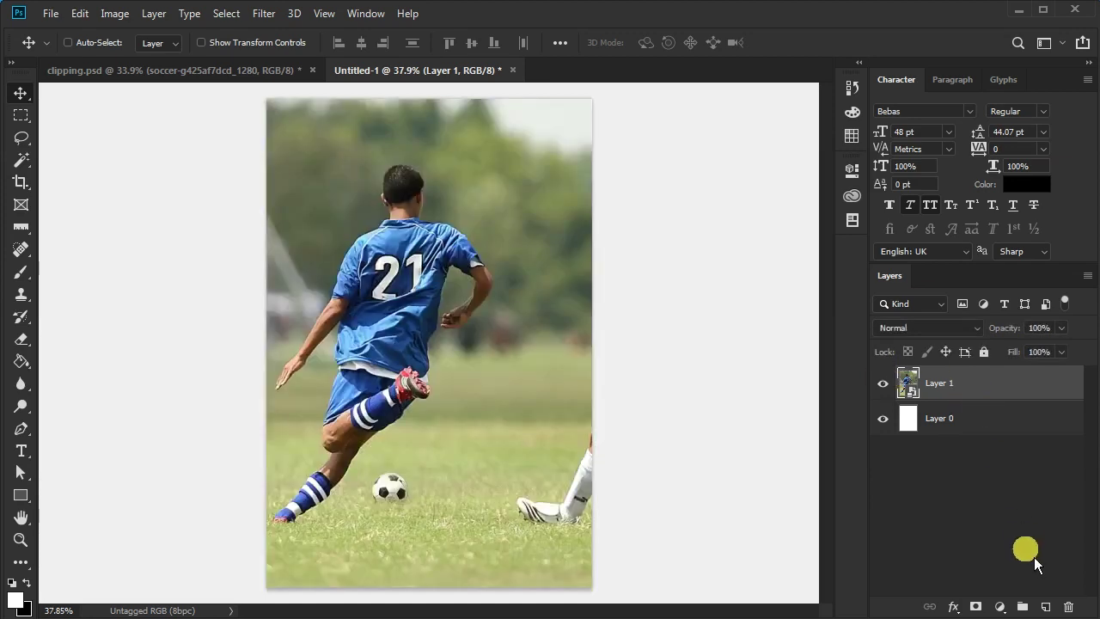
- Create a new layer above Layer 0 and draw a black vertical rectangle about 125 px wide and 1644 px high near the canvas's left edge
left_click(1005, 448)
left_click(1000, 420)
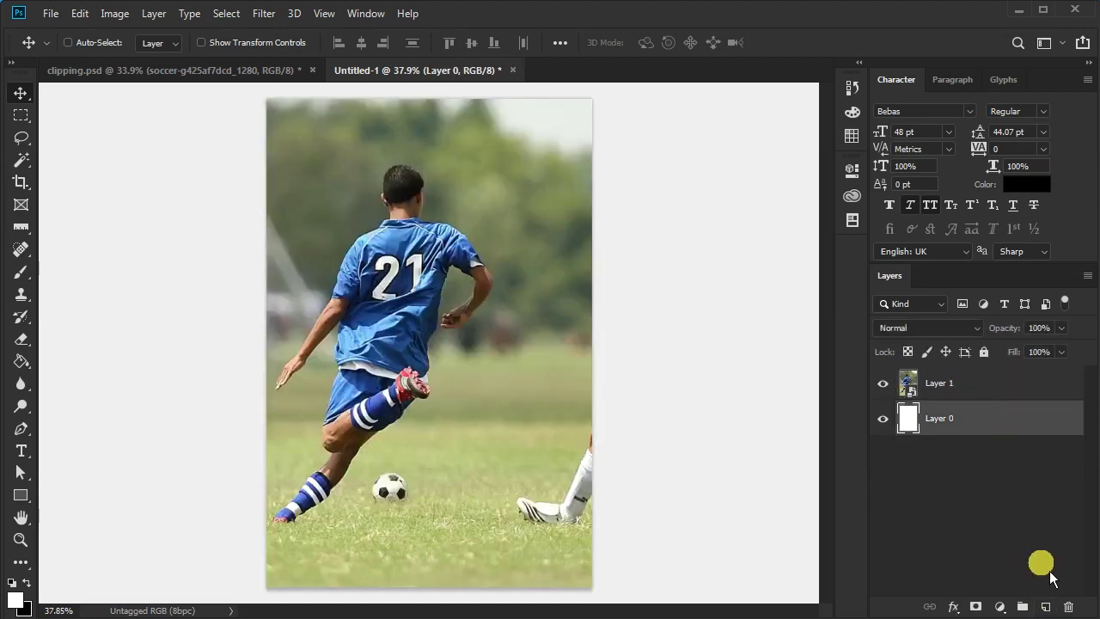
left_click(1048, 606)
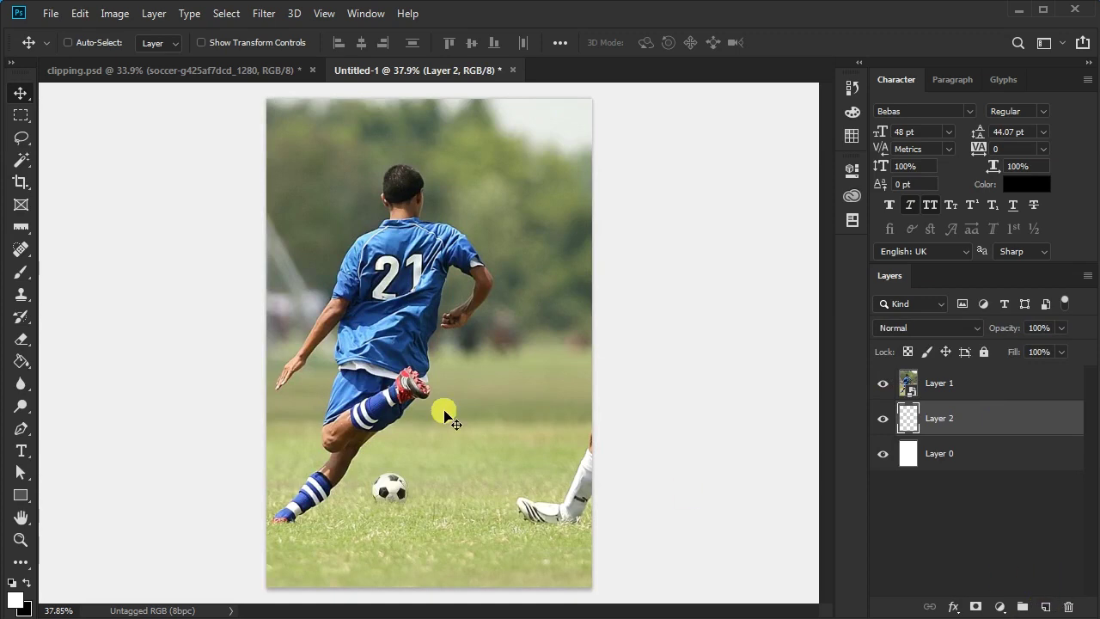
left_click(20, 494)
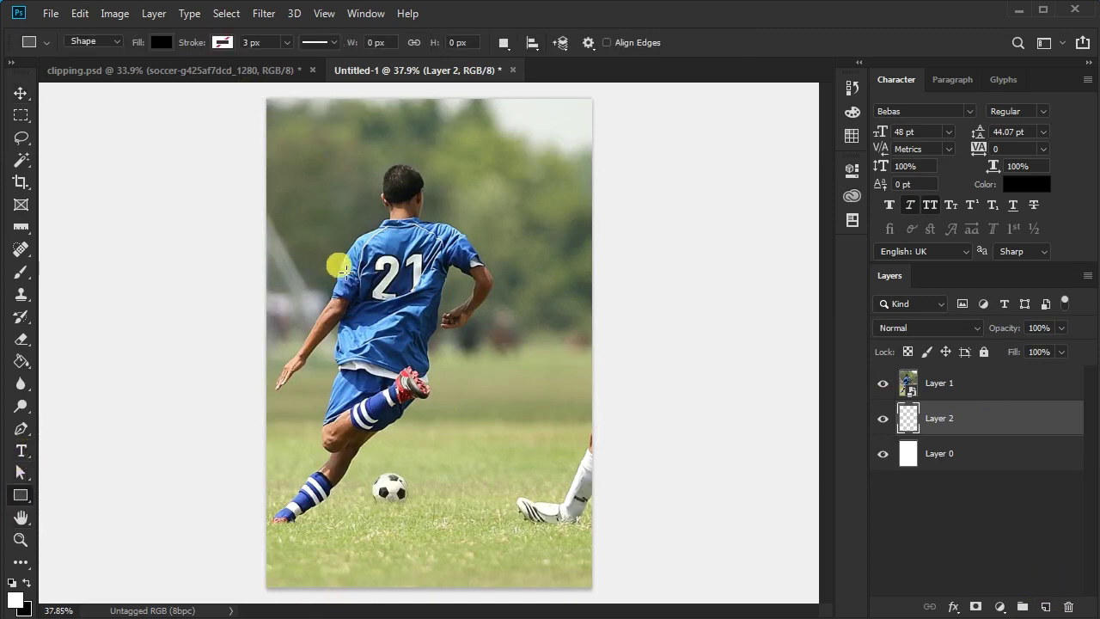
scroll(346, 273, "down", 2)
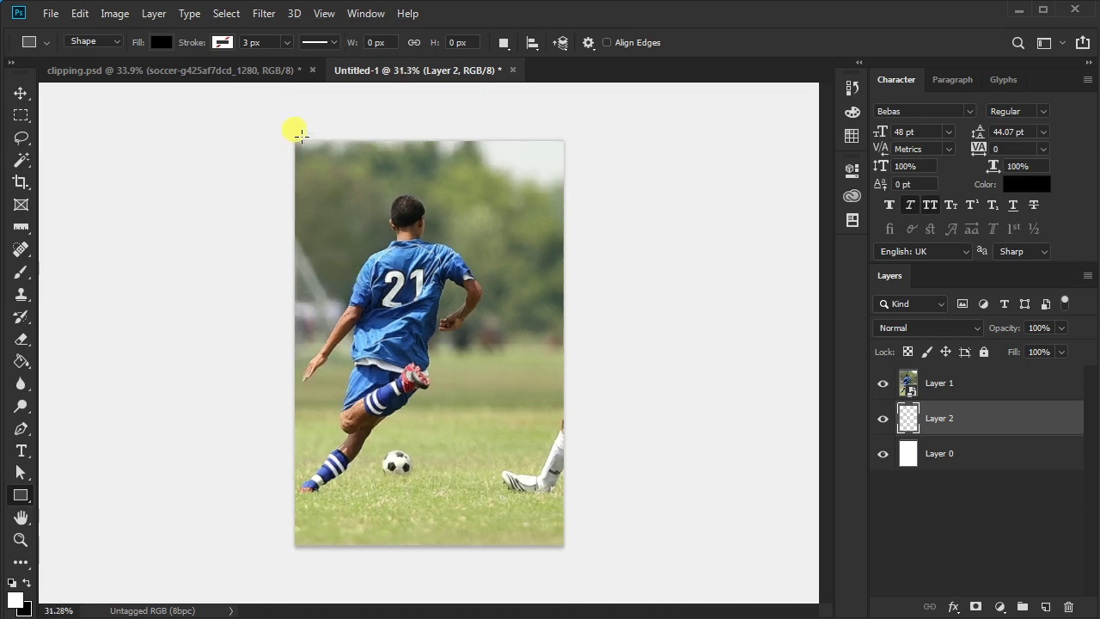
left_click_drag(310, 133, 351, 582)
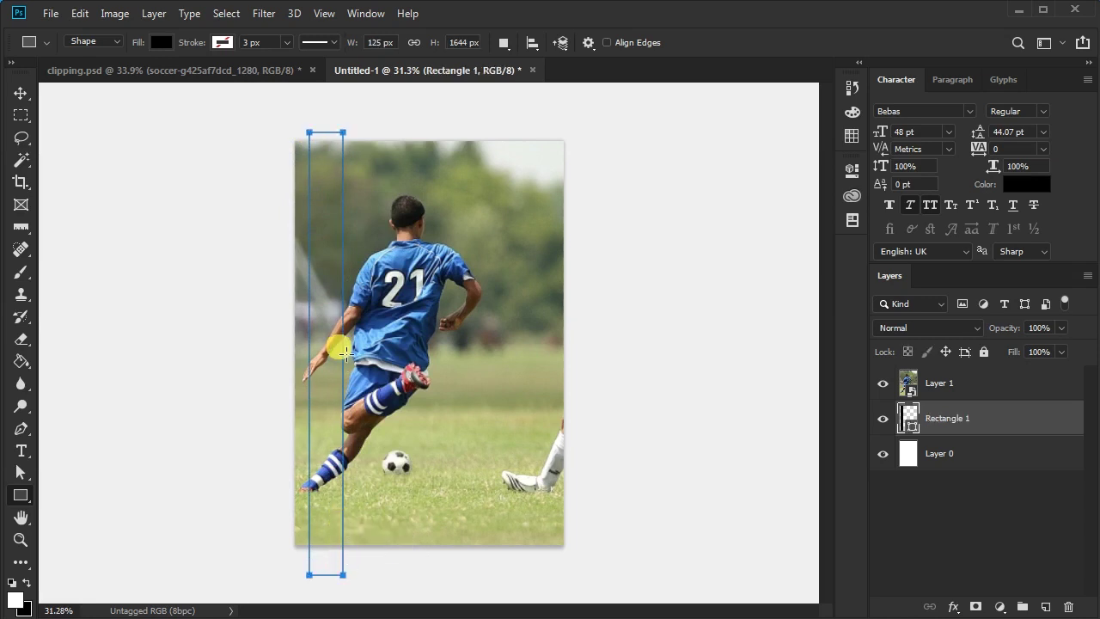
- Hide the combined photo layer and move the black rectangle about 0.087 in closer to the canvas's left edge
left_click(17, 95)
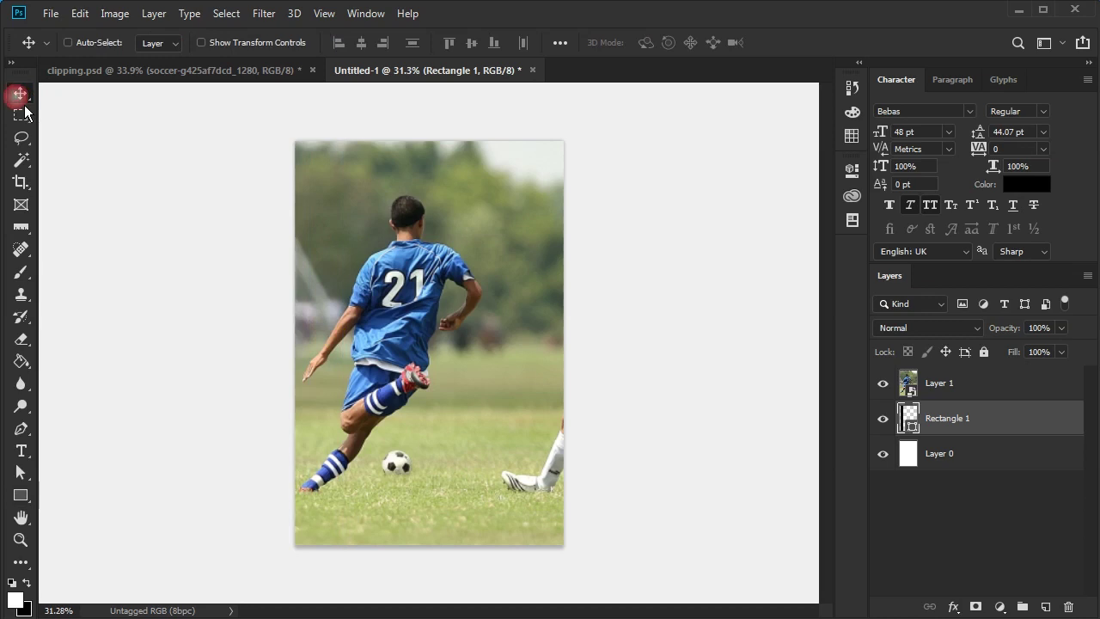
left_click(885, 384)
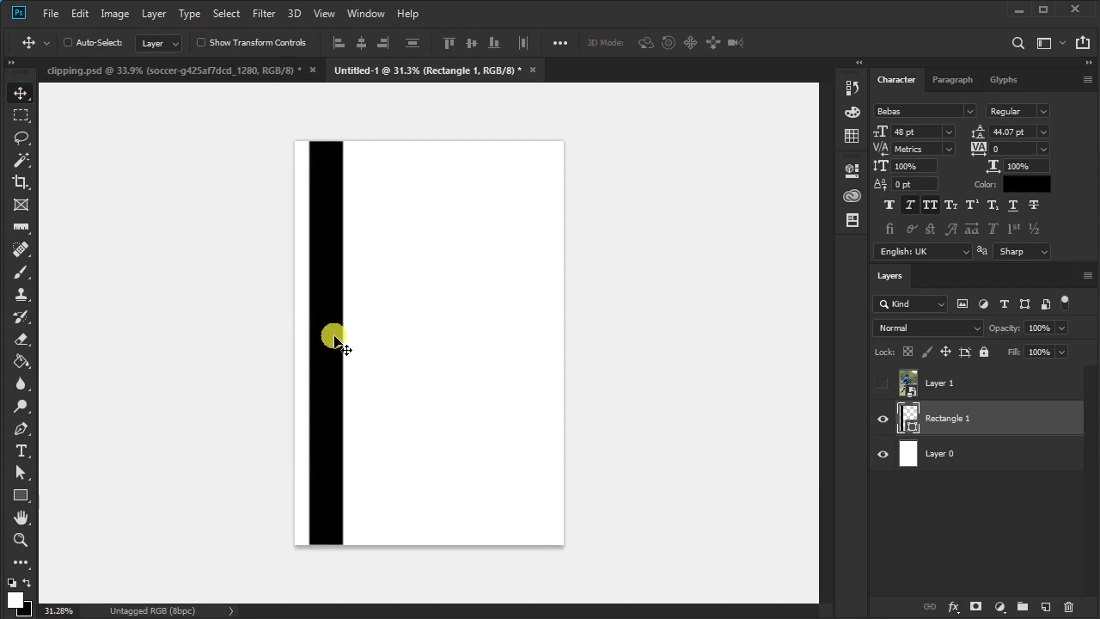
left_click_drag(335, 340, 328, 341)
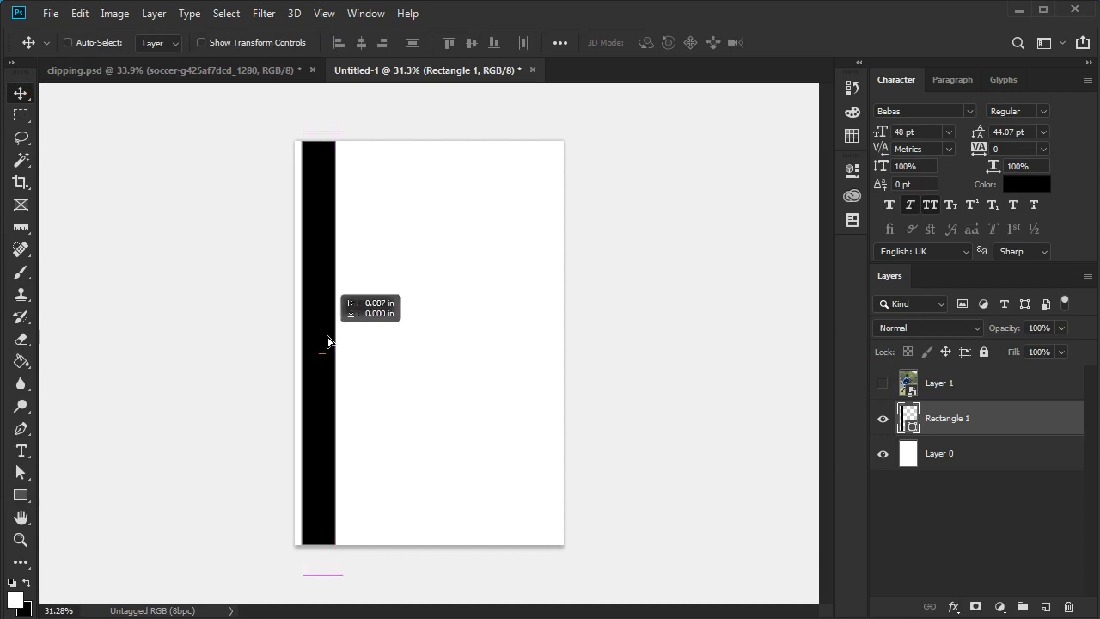
- Duplicate the black stripe twice to the right, leaving the same narrow gap between the stripes
scroll(288, 373, "up", 5)
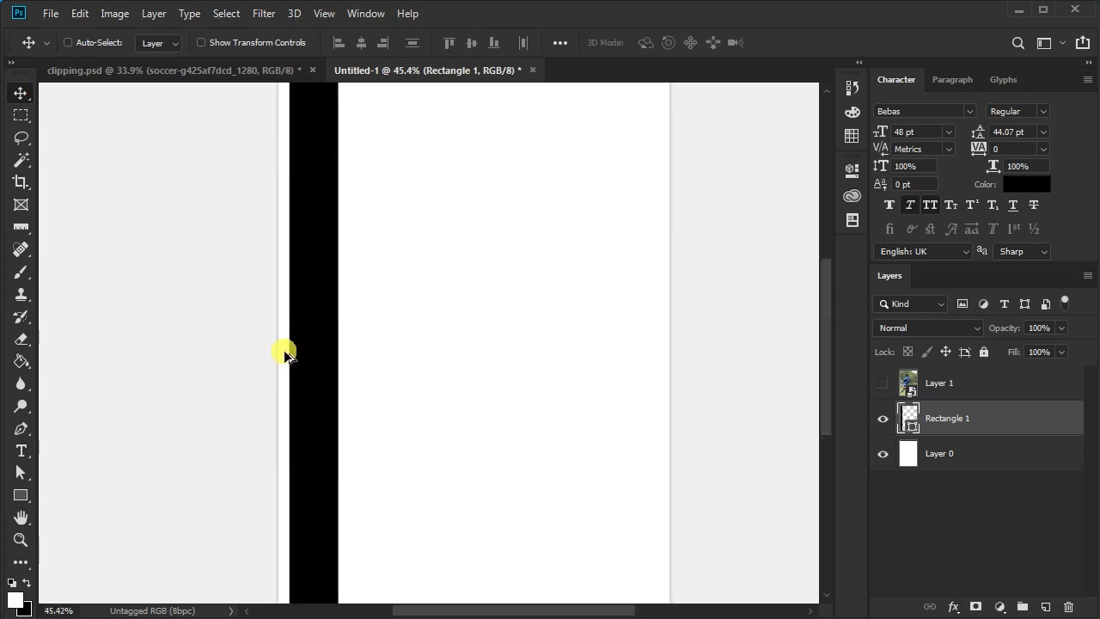
left_click_drag(359, 325, 542, 344)
scroll(329, 327, "up", 2)
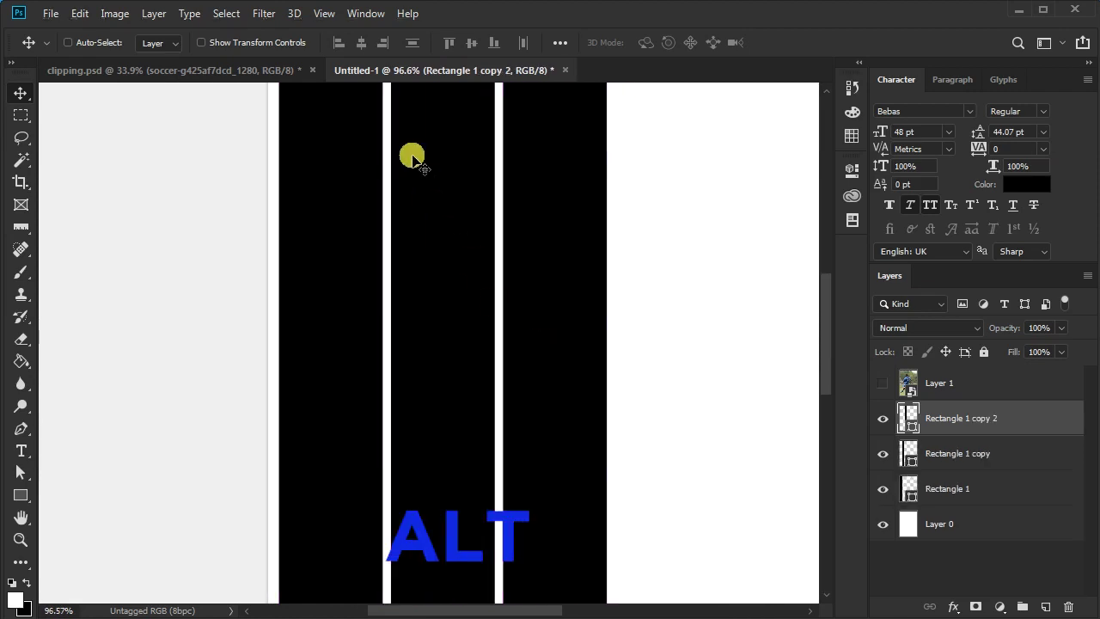
- Check the Smart Guides display option and add a third copy of the stripe to the right with the same narrow gap
left_click(325, 14)
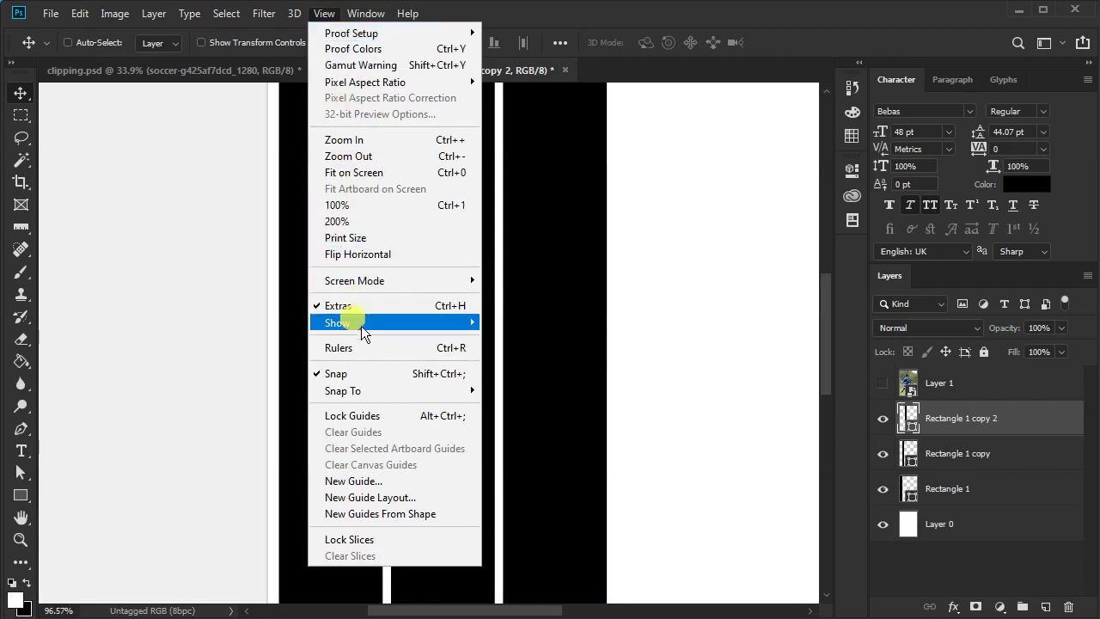
mouse_move(365, 324)
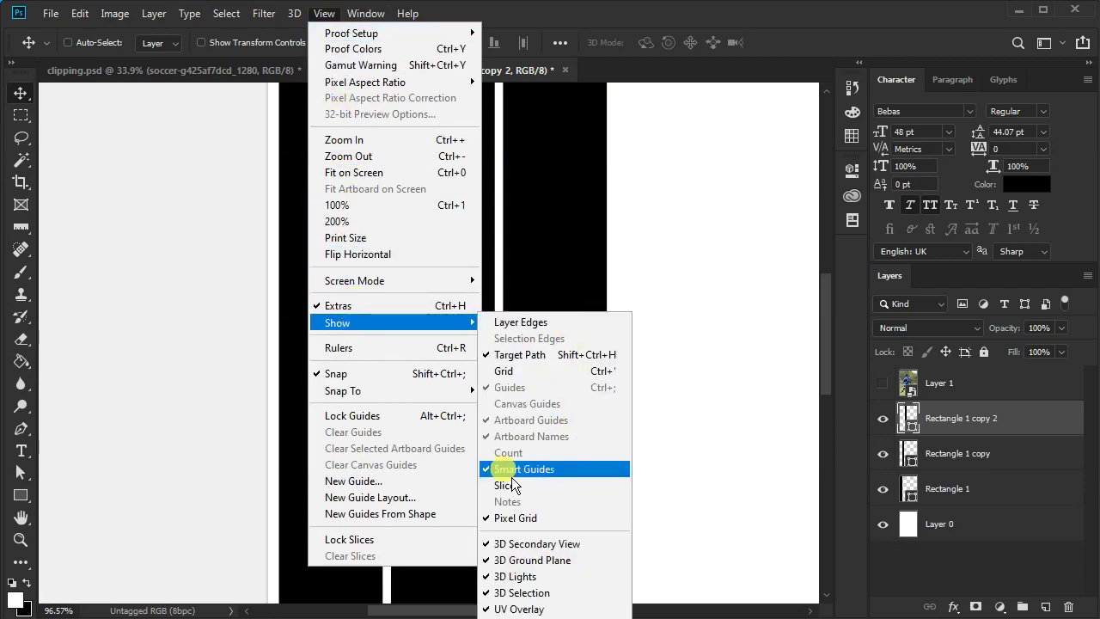
left_click(517, 355)
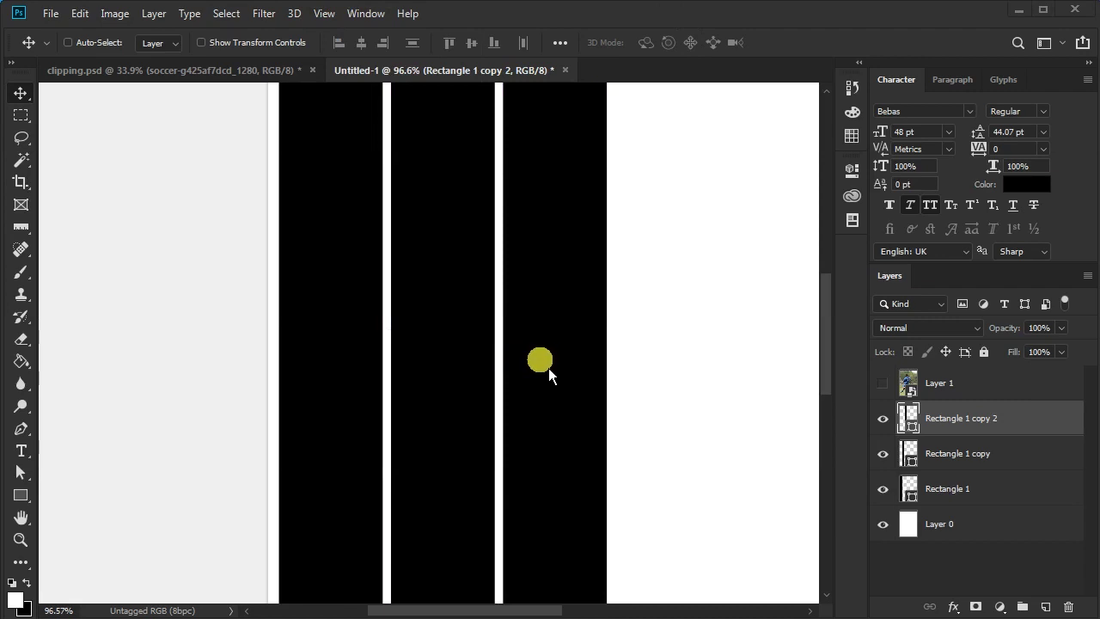
left_click_drag(540, 365, 654, 359)
scroll(392, 343, "down", 9)
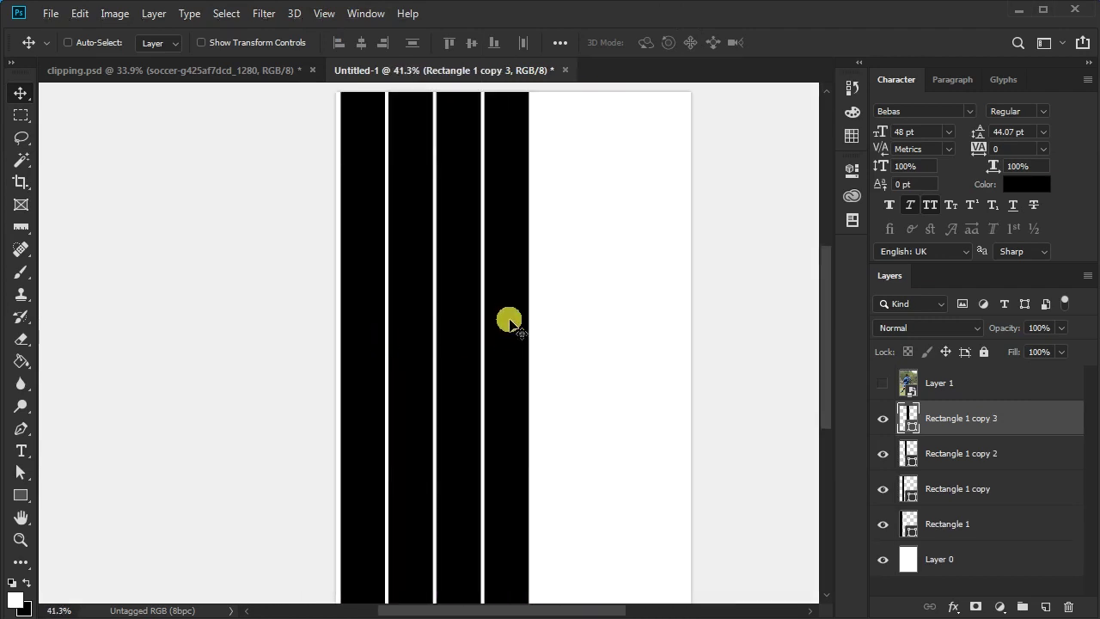
- Group the four black stripe layers together
scroll(507, 322, "down", 2)
scroll(383, 352, "down", 2)
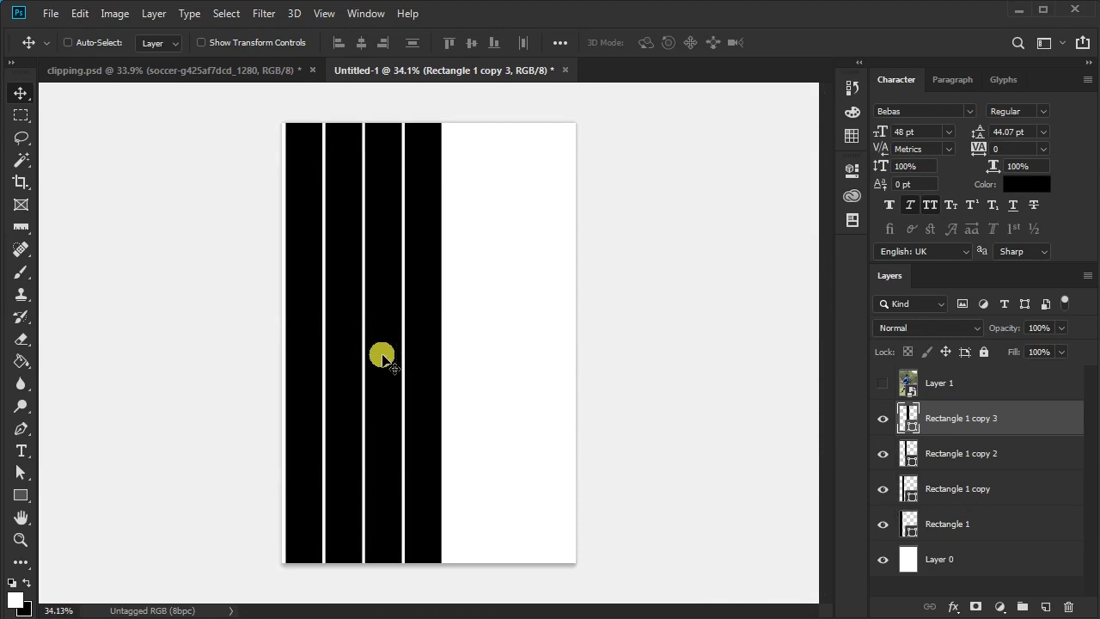
left_click(974, 526, "shift")
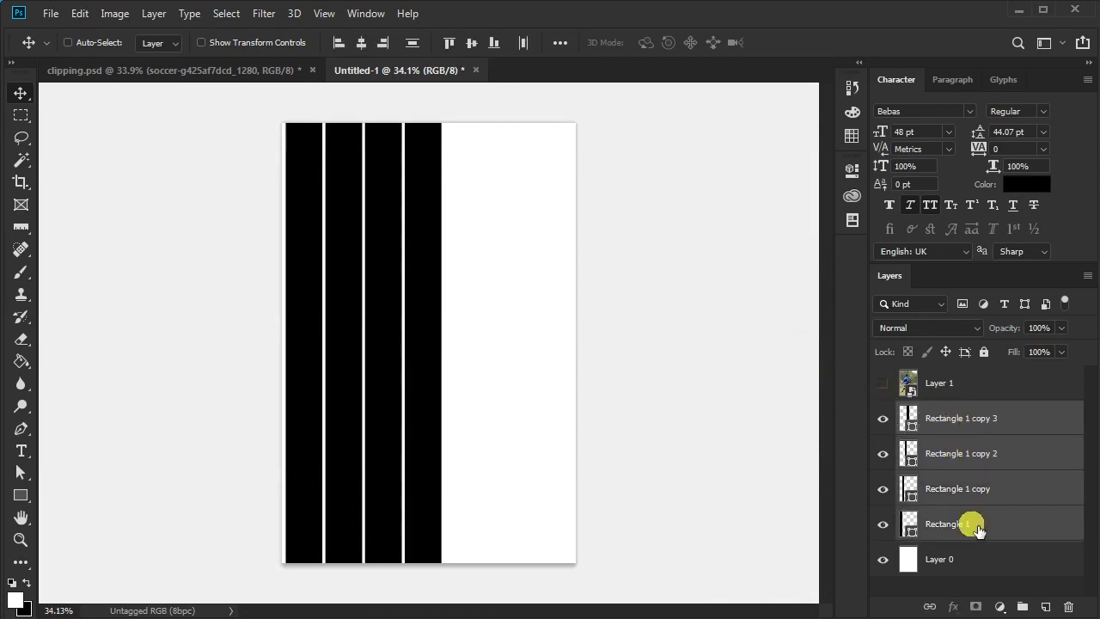
key("ctrl+g")
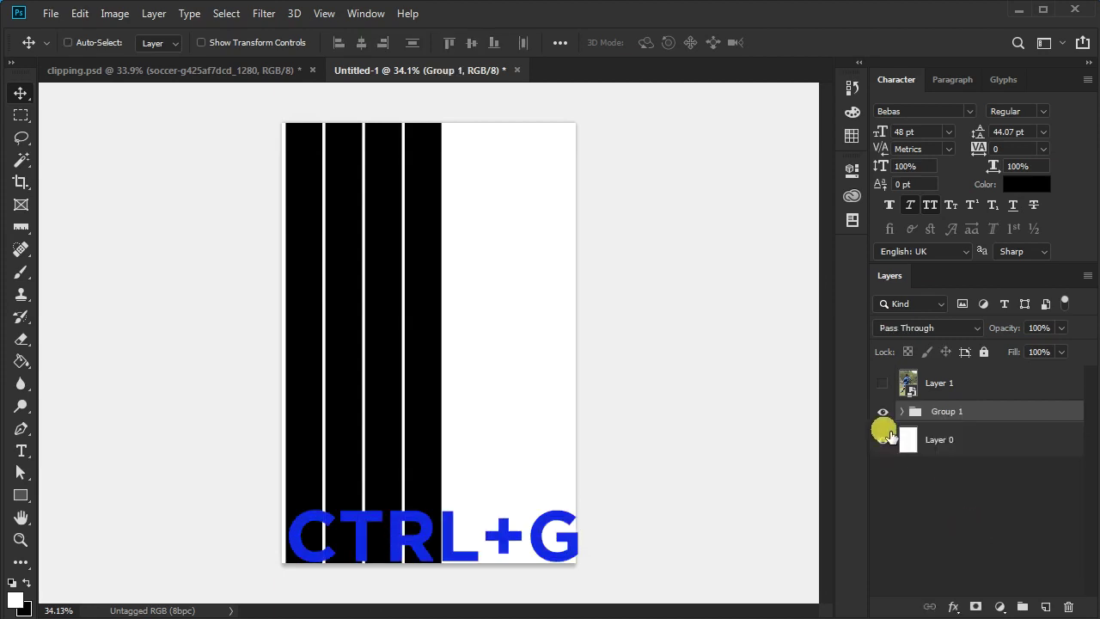
- Show the combined photo layer and duplicate it
left_click(883, 382)
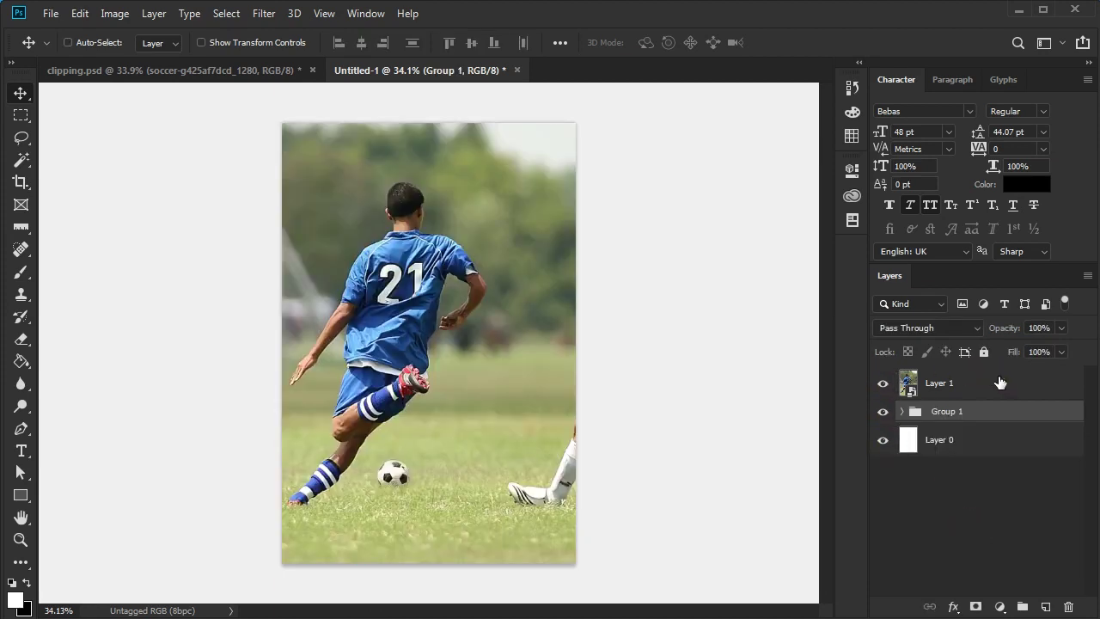
left_click(997, 381)
key("ctrl+j")
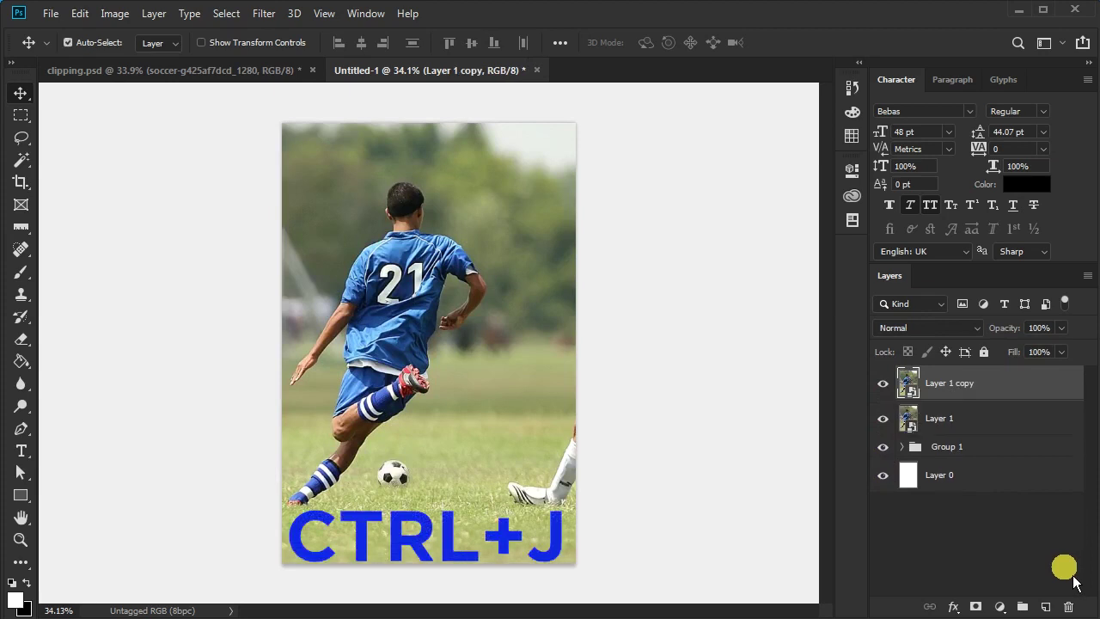
- Clip the original photo layer, Layer 1, to the stripe group and hide its duplicate above
left_click(956, 421)
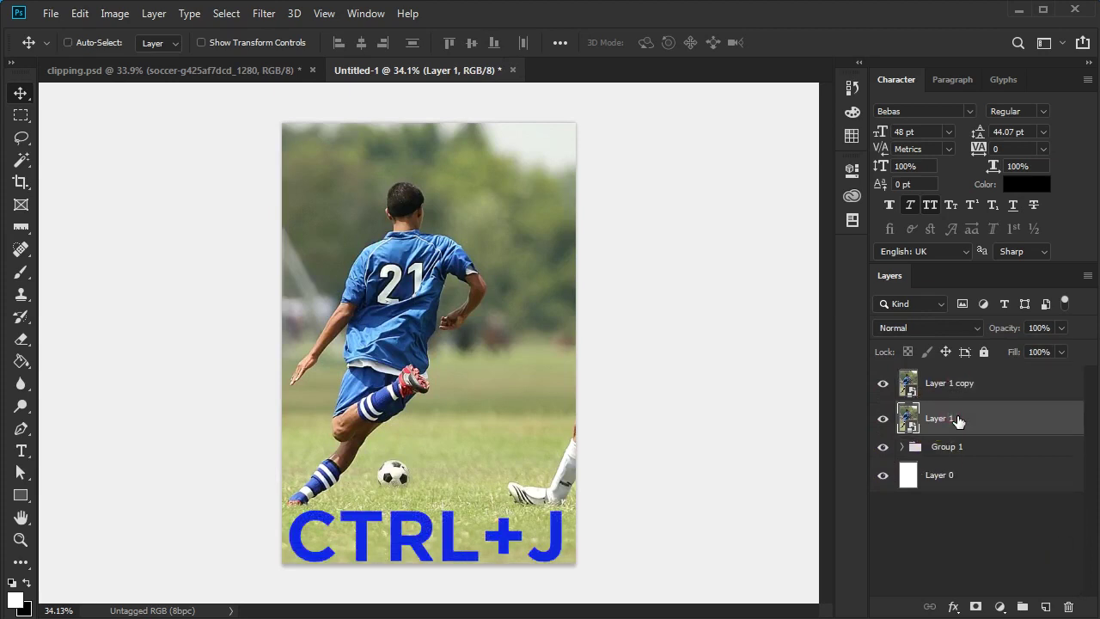
left_click(914, 433, "alt")
left_click(883, 384)
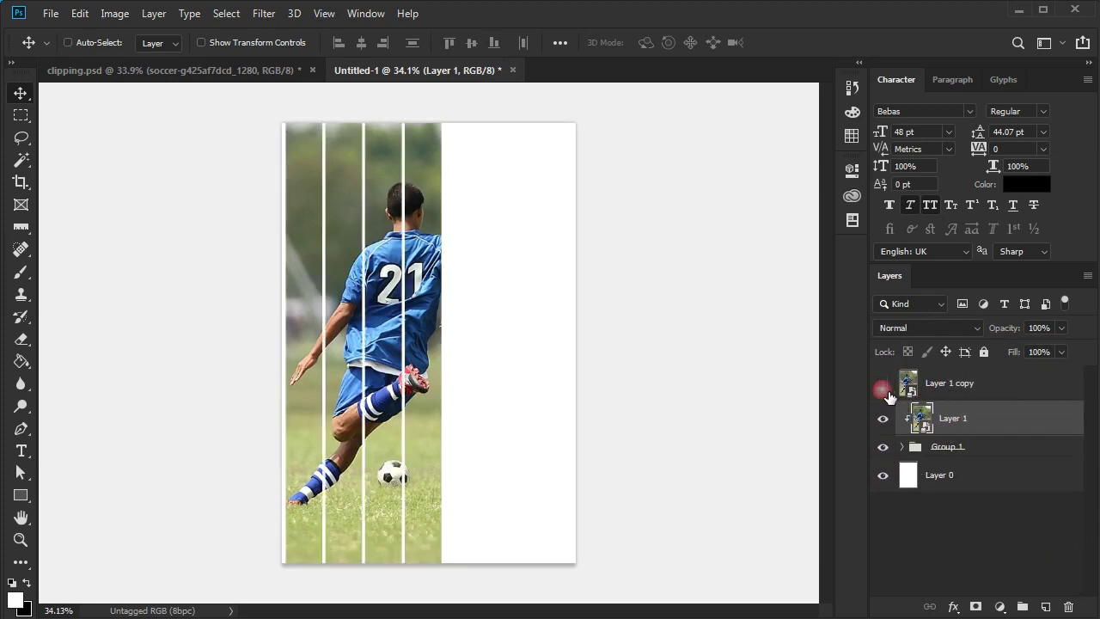
scroll(448, 294, "down", 1)
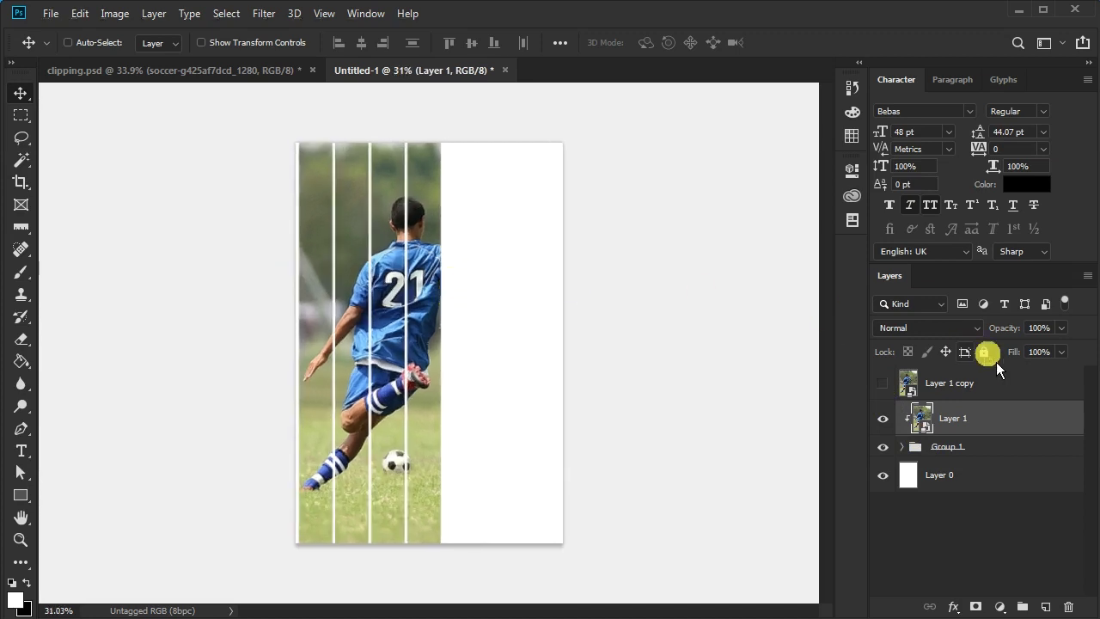
- Show the duplicate photo layer and mask it to a rectangular selection covering the blank canvas area right of the stripes
left_click(1009, 385)
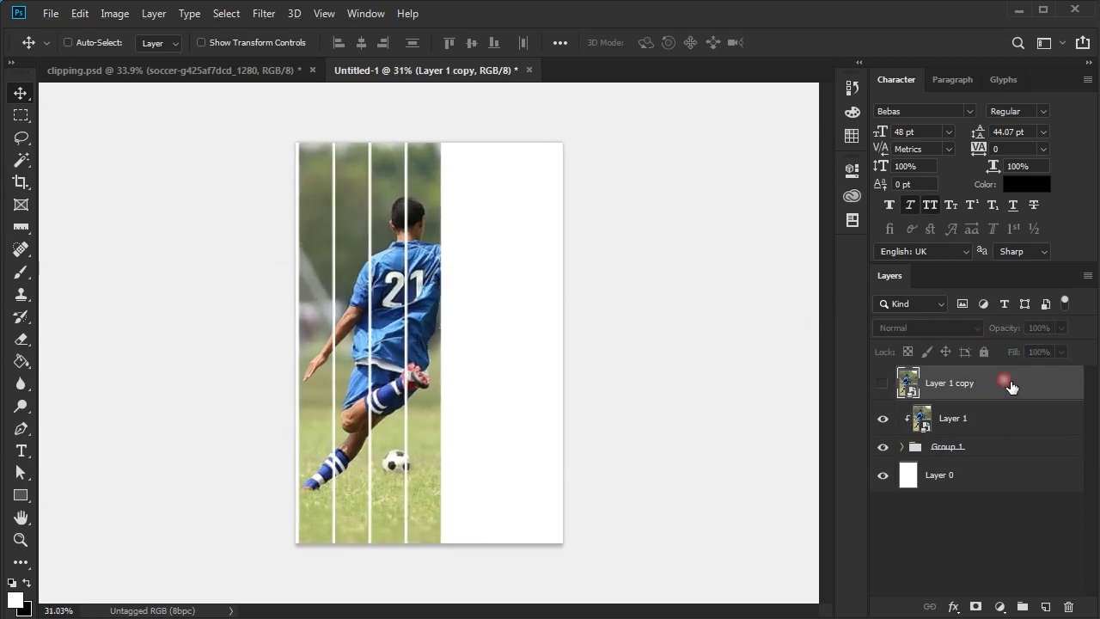
left_click(21, 117)
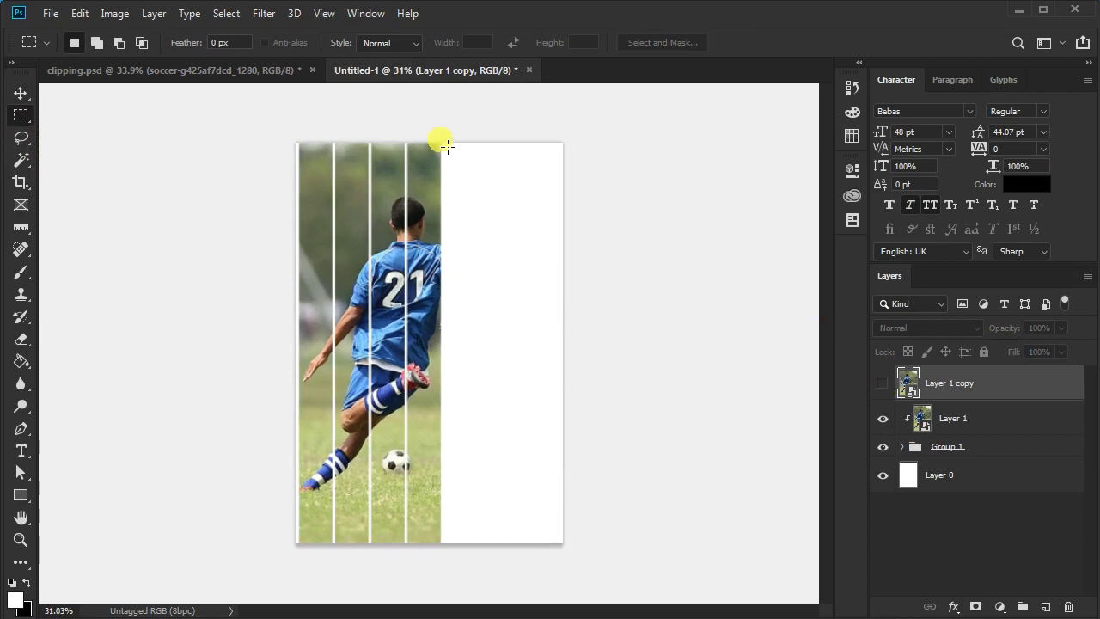
left_click_drag(451, 147, 582, 559)
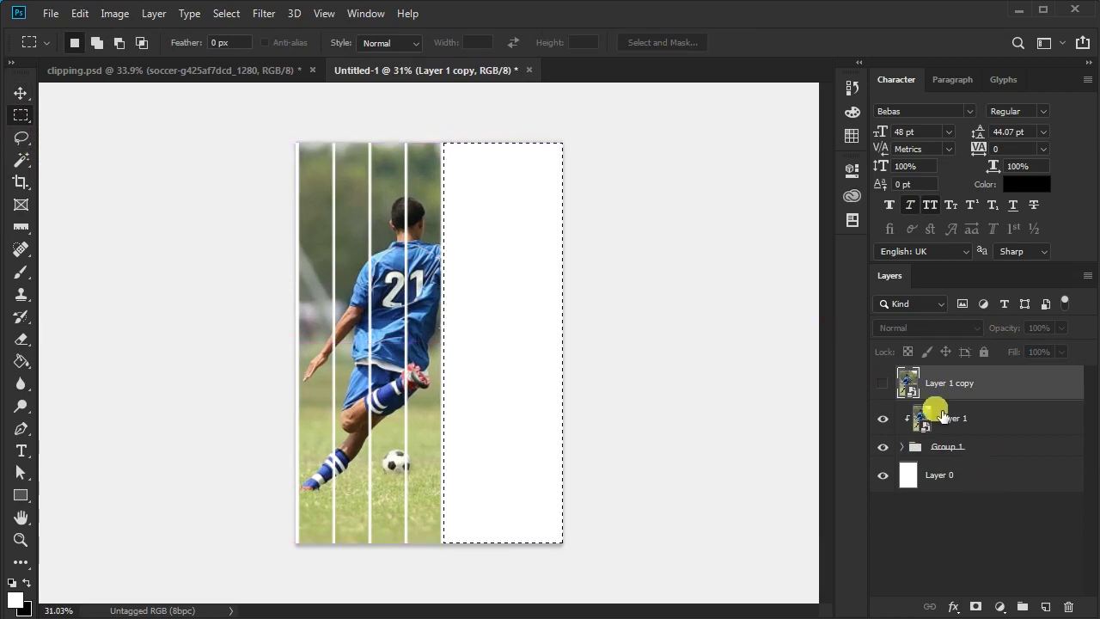
left_click(885, 384)
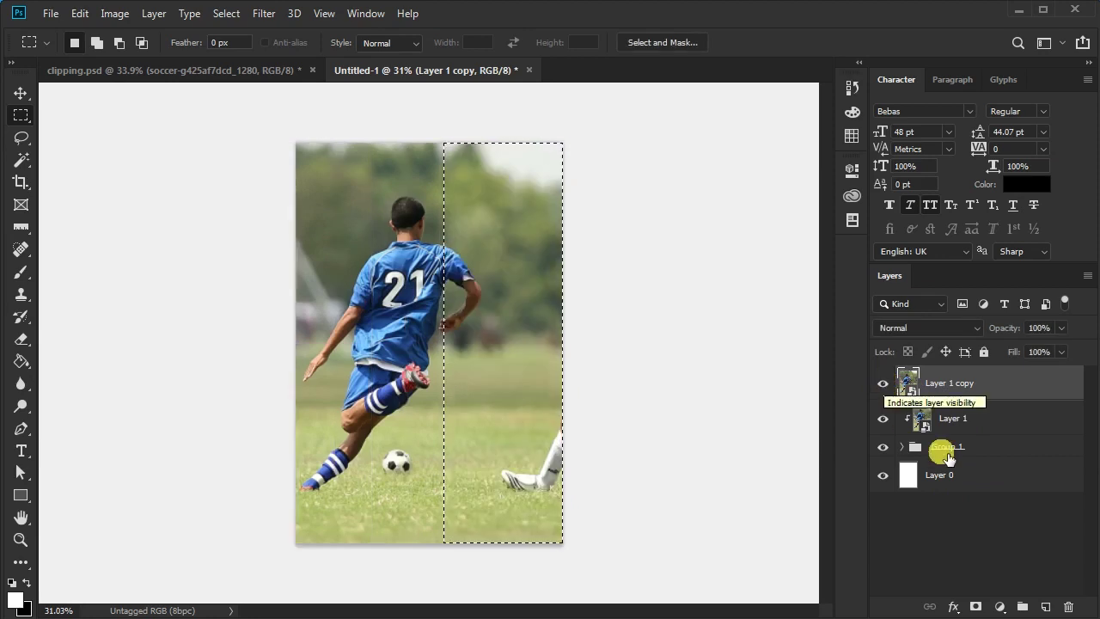
left_click(977, 607)
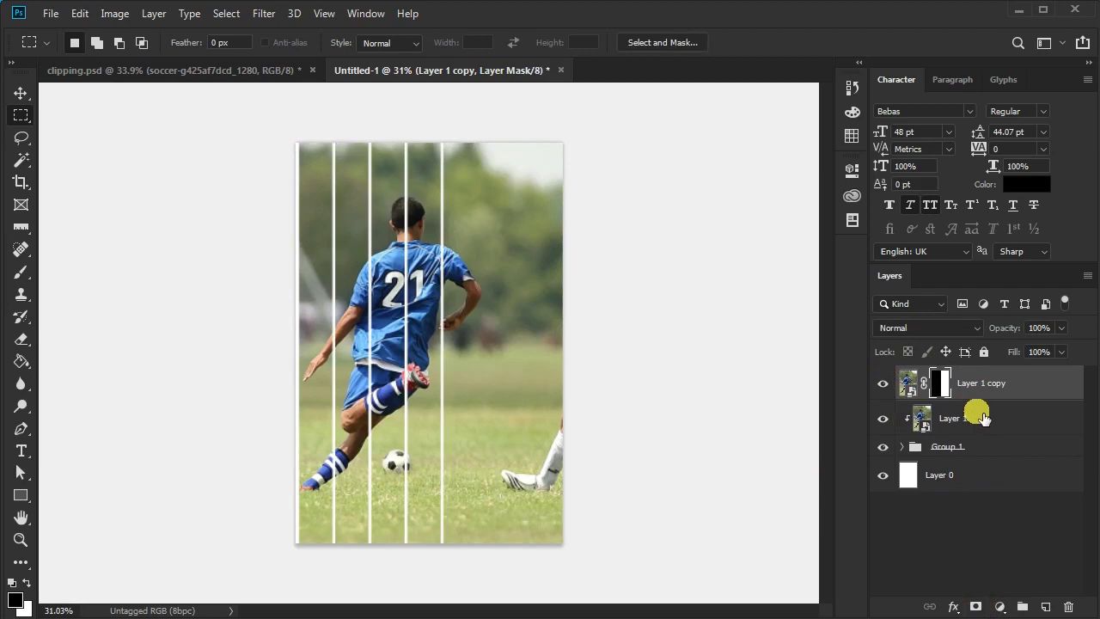
- Compare the two photo layers by toggling their visibility, and set the masked copy's opacity to 30%
left_click(886, 384)
left_click(886, 384)
left_click(886, 420)
left_click(886, 420)
left_click(892, 421)
left_click(997, 411)
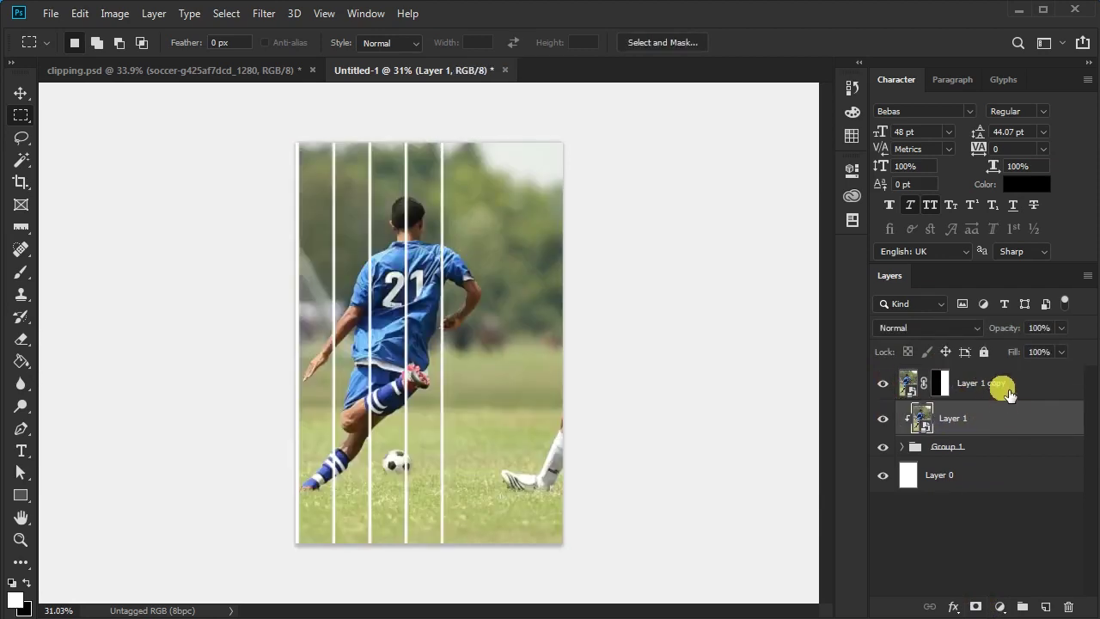
left_click(1009, 391)
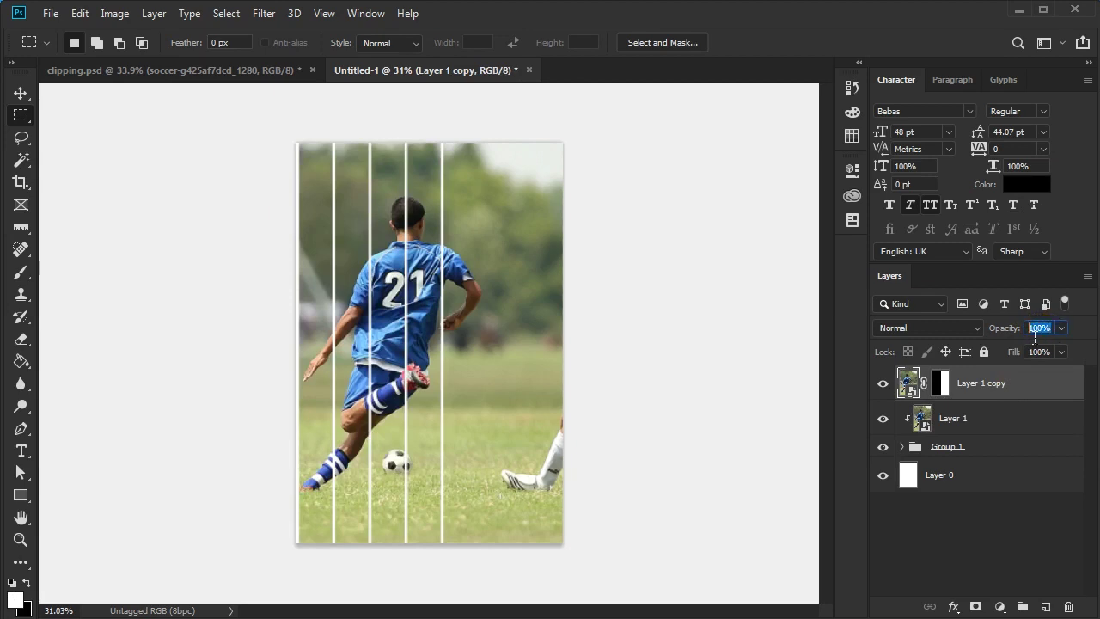
type("30")
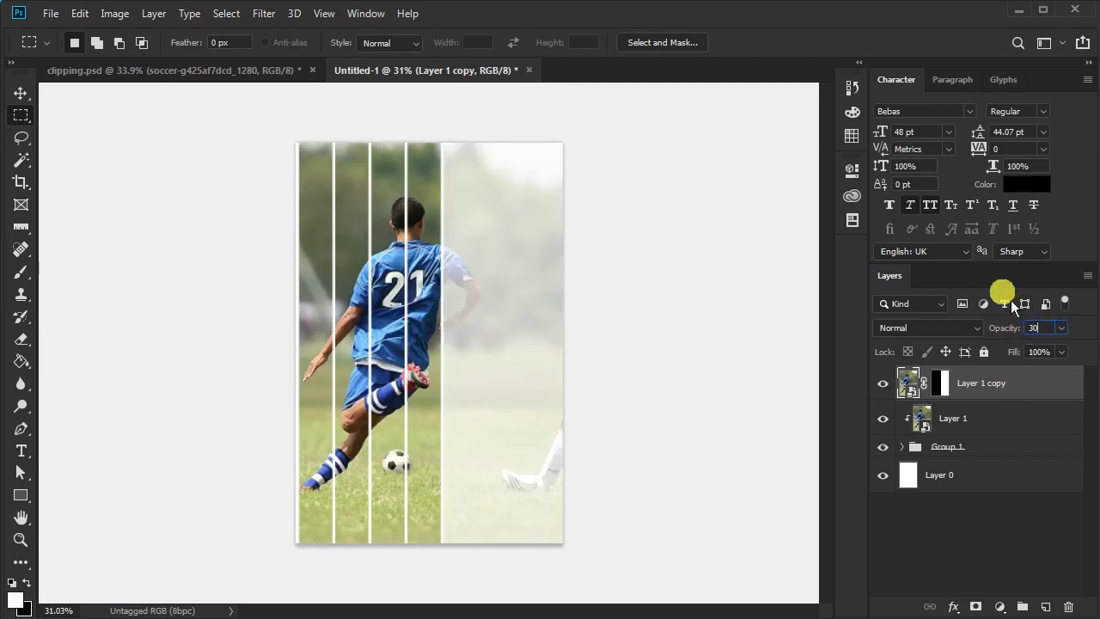
- Add a blue solid color fill layer, 2828dc, directly above the clipped photo layer
left_click(993, 419)
left_click(1004, 608)
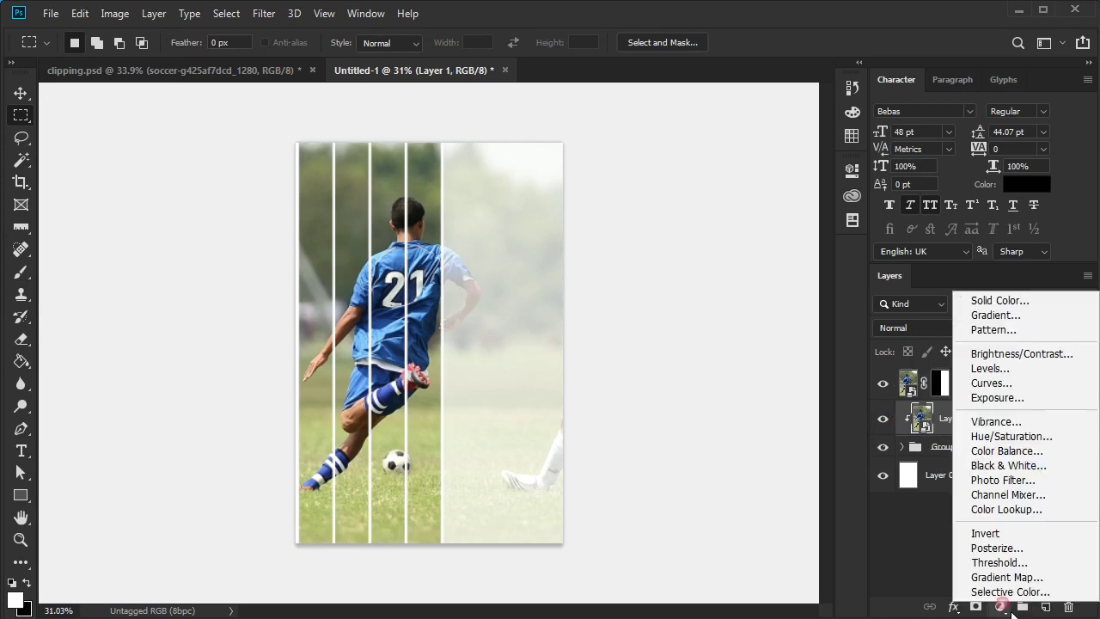
left_click(1002, 300)
left_click_drag(717, 513, 843, 212)
left_click_drag(813, 331, 814, 322)
left_click_drag(762, 281, 766, 279)
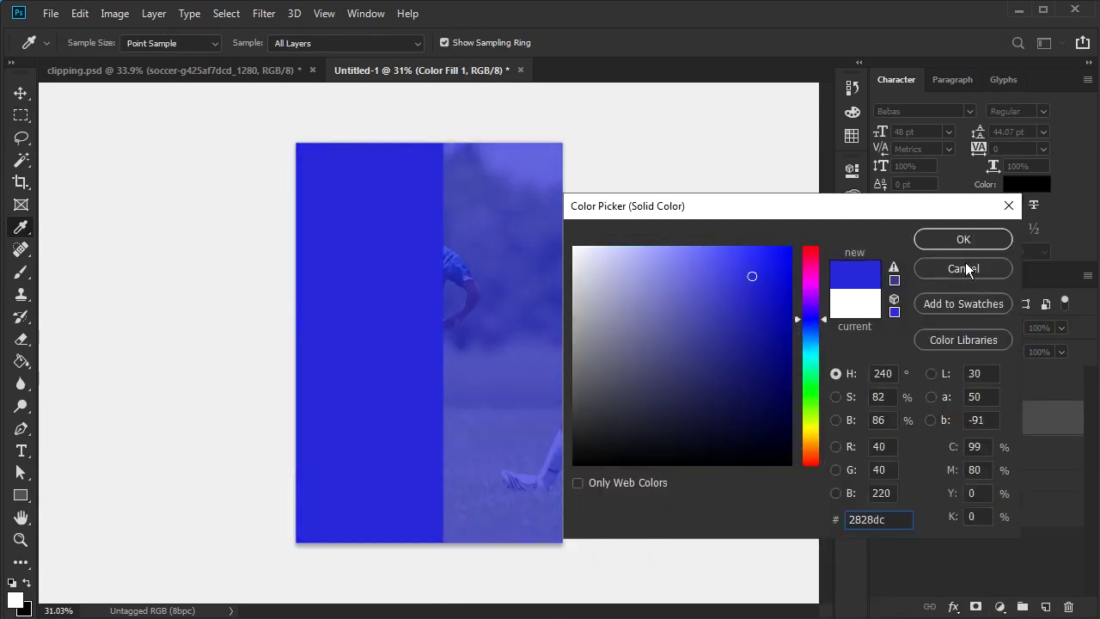
left_click(963, 240)
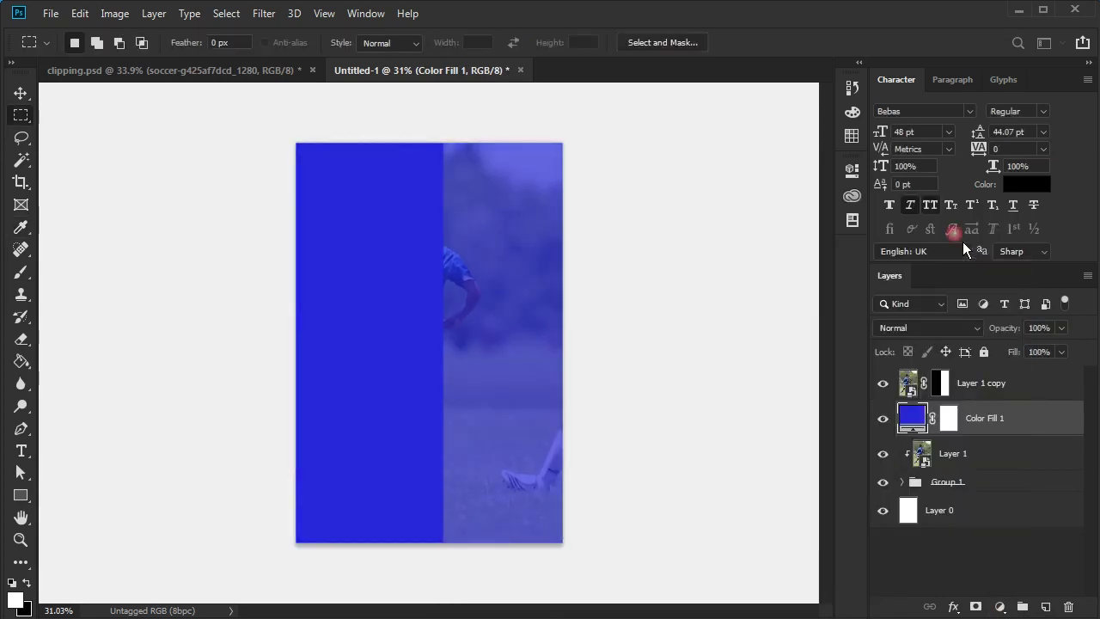
- Clip the blue fill layer to the stripe group and set its blend mode to Overlay
right_click(1014, 417)
left_click(894, 451)
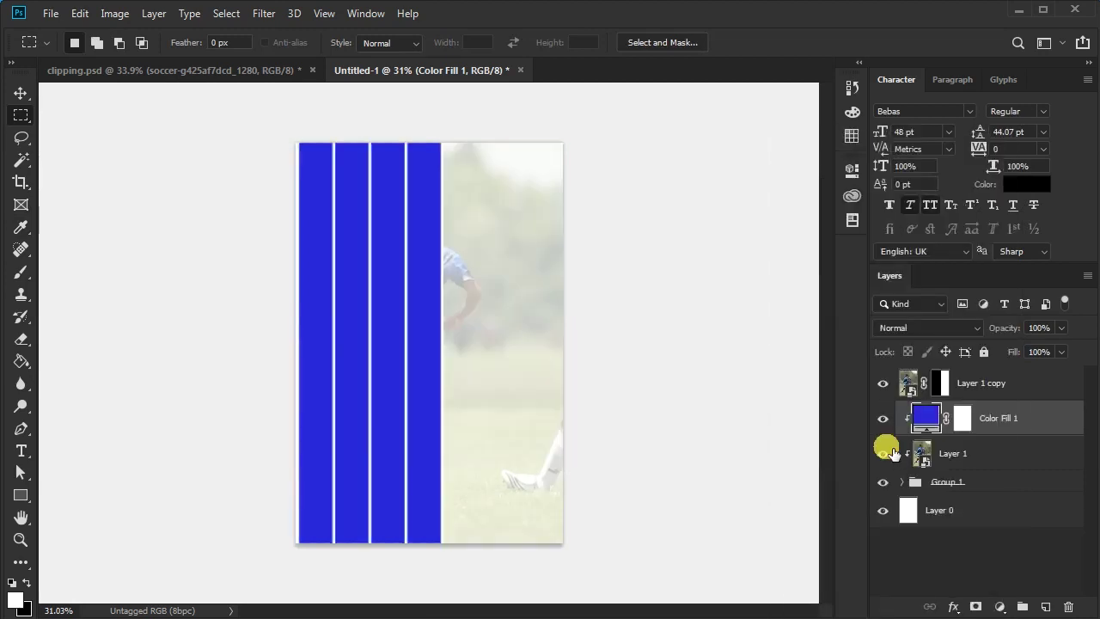
left_click(937, 331)
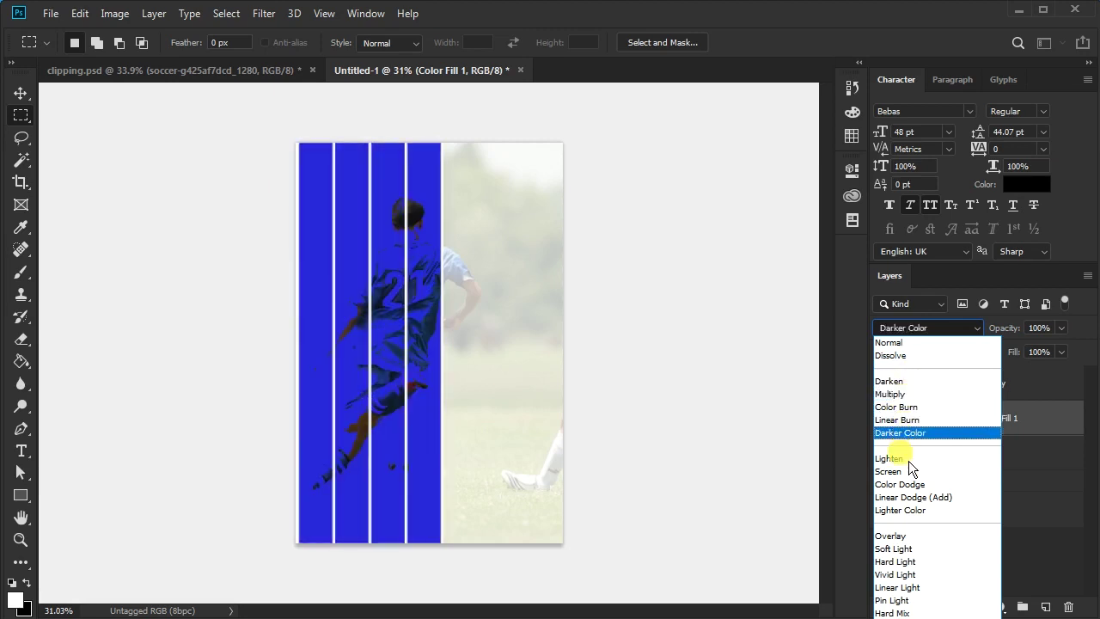
left_click(894, 535)
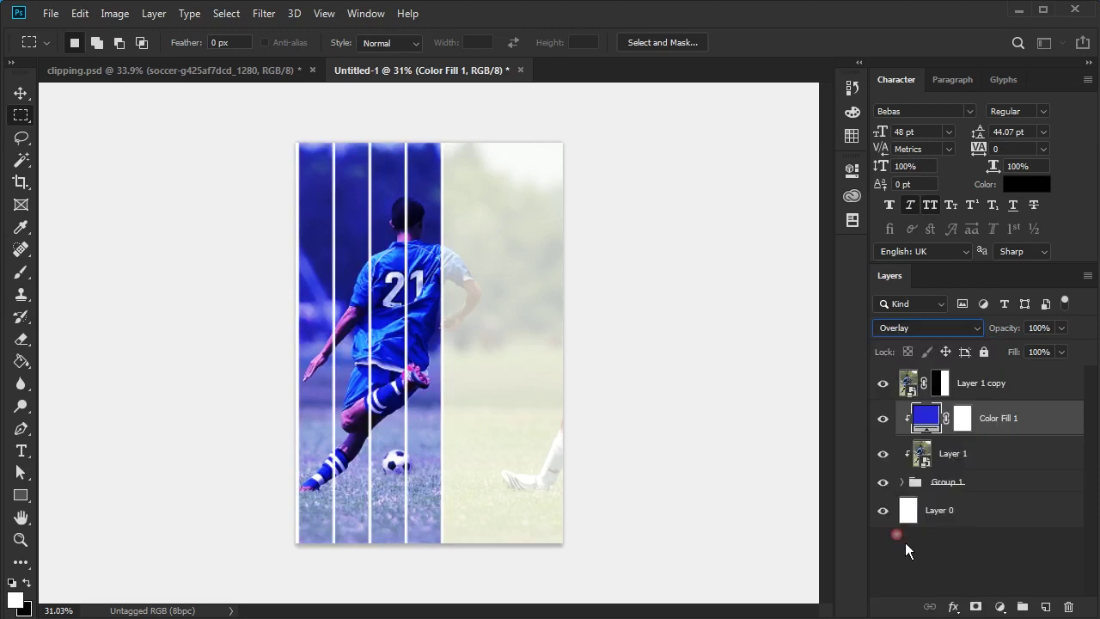
- Add the text GET in Bebas Neue Bold on a new top layer, over the upper part of the faded photo area
left_click(1027, 382)
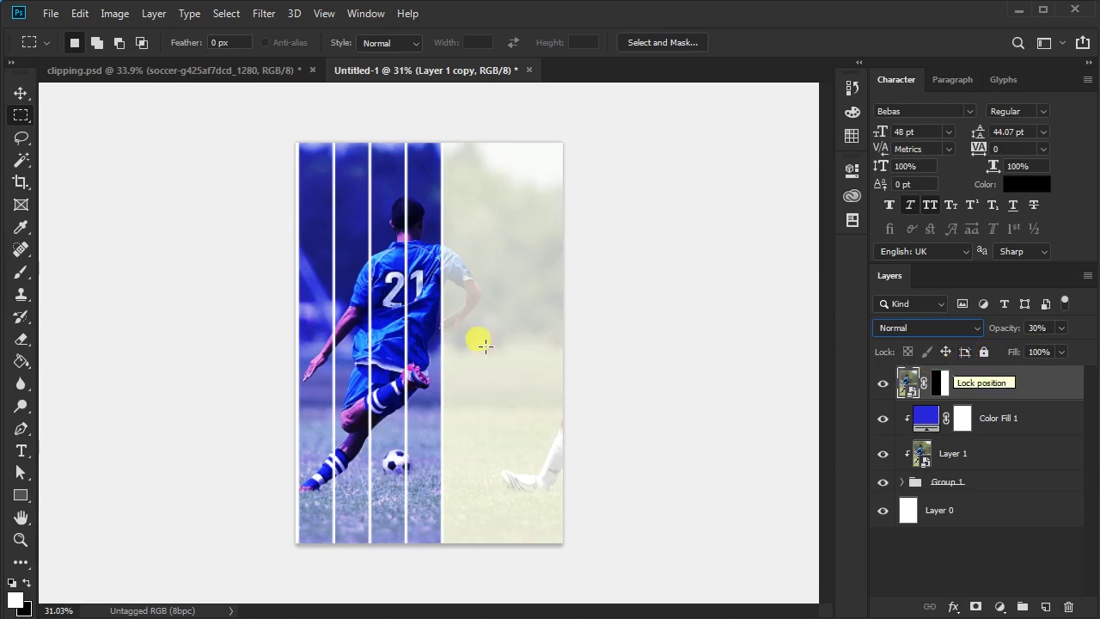
left_click(22, 450)
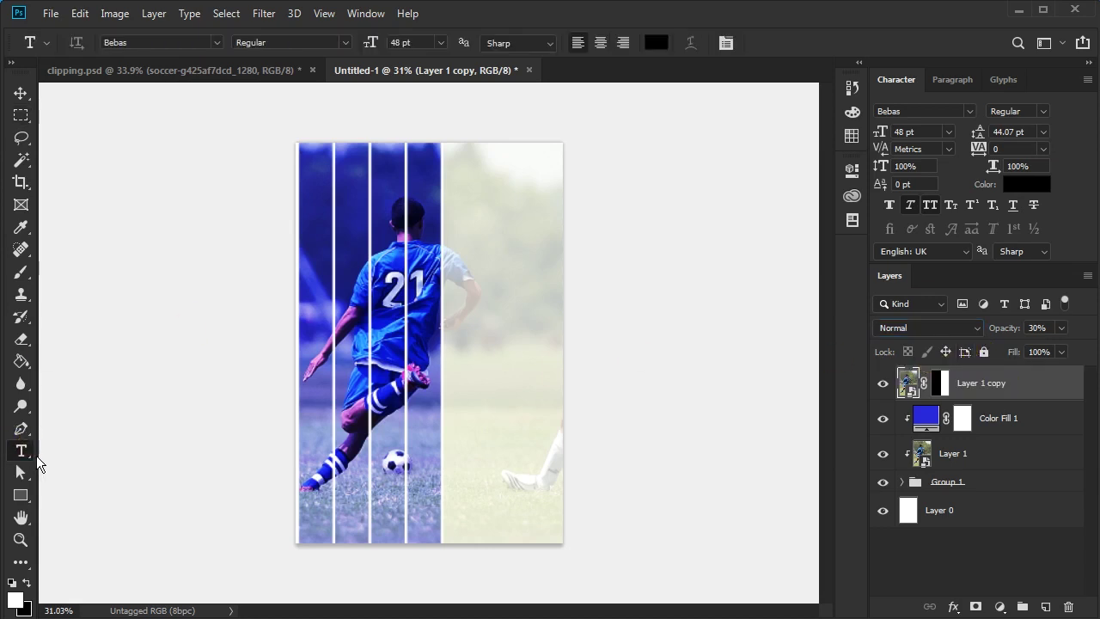
left_click(471, 248)
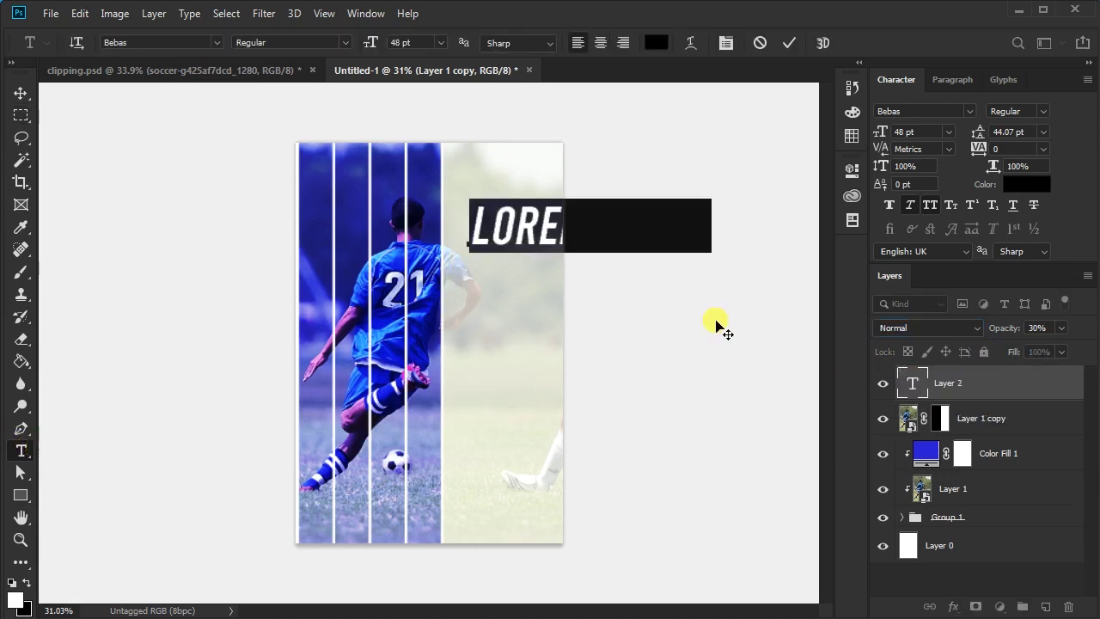
left_click(968, 111)
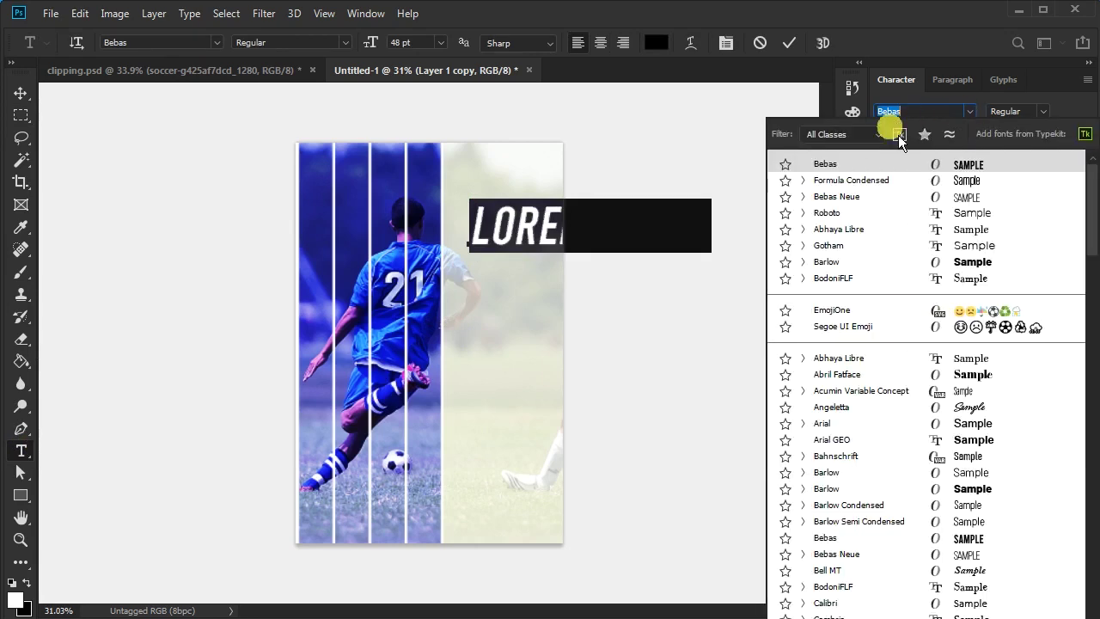
left_click(864, 197)
left_click(1044, 112)
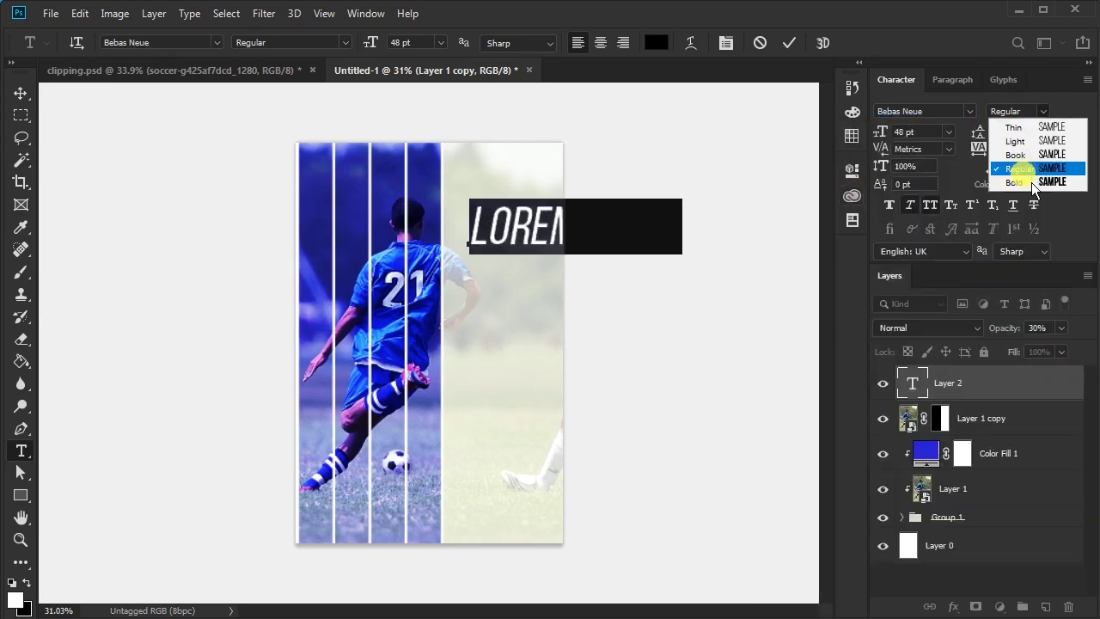
left_click(1019, 182)
type("GE")
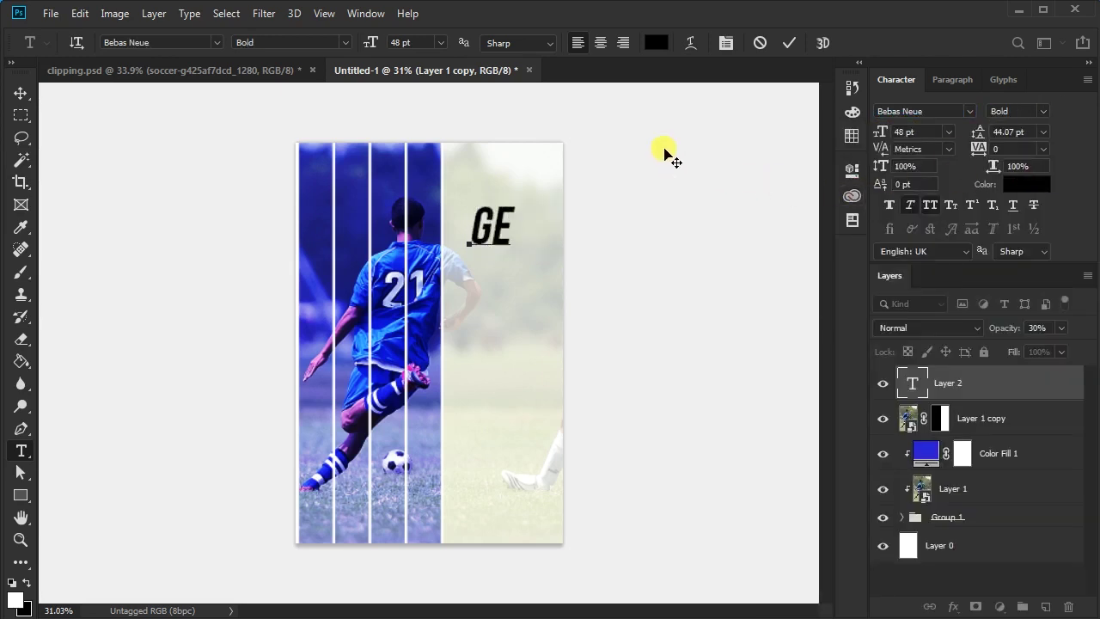
left_click(792, 42)
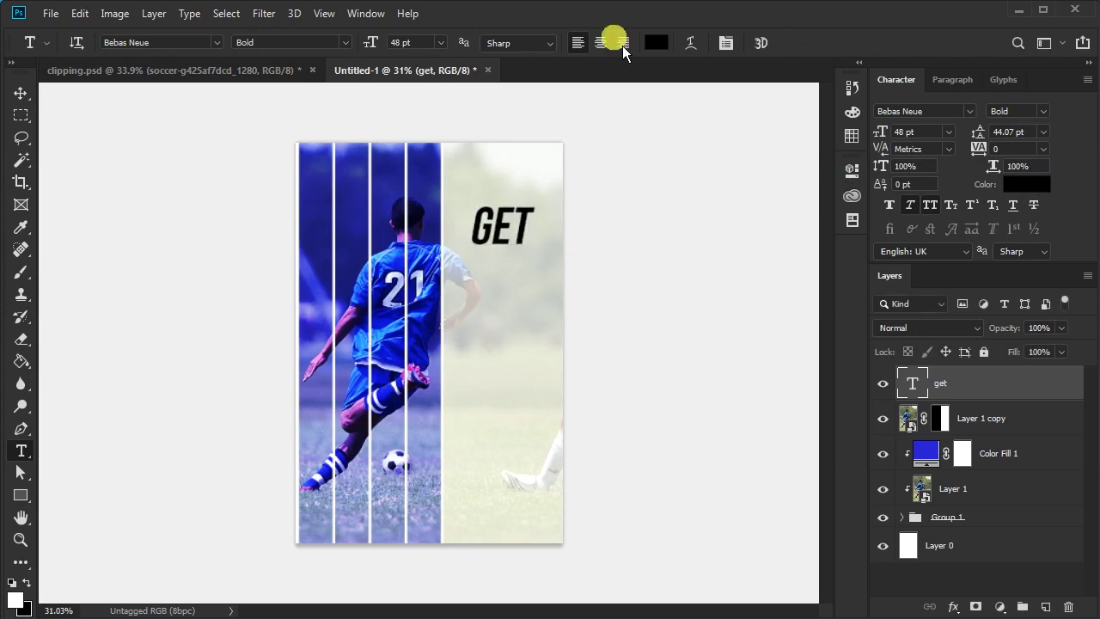
- Duplicate the GET text four times downward to form a column of five words on the faded area
left_click(21, 93)
left_click_drag(506, 236, 507, 285)
left_click_drag(507, 274, 500, 436)
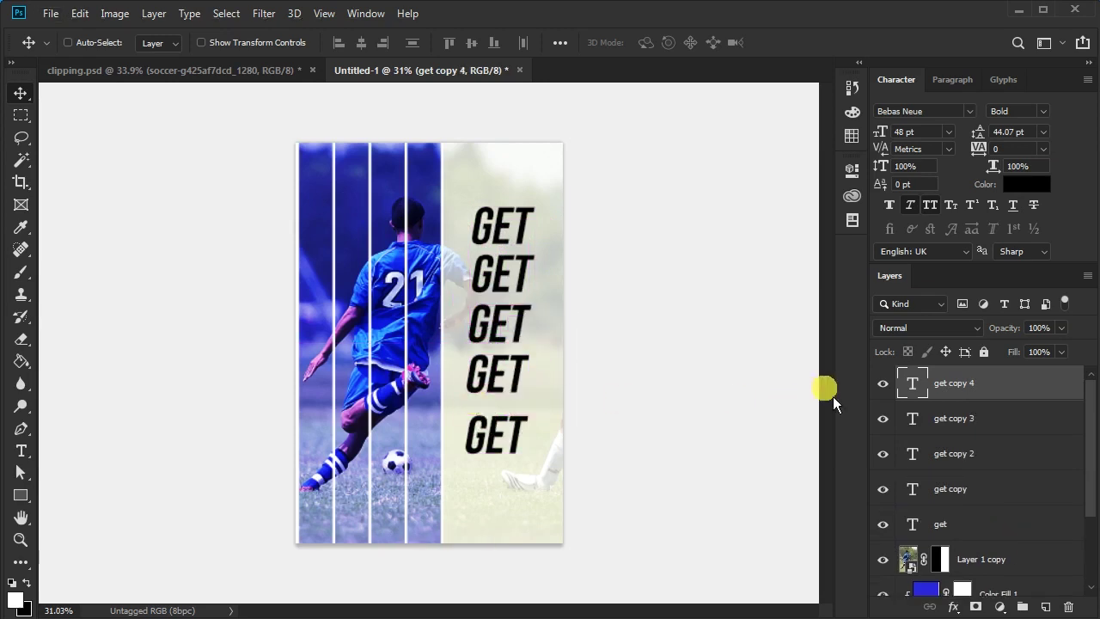
- Replace the second GET in the column with READY and the third with FOR
double_click(913, 489)
type("READY")
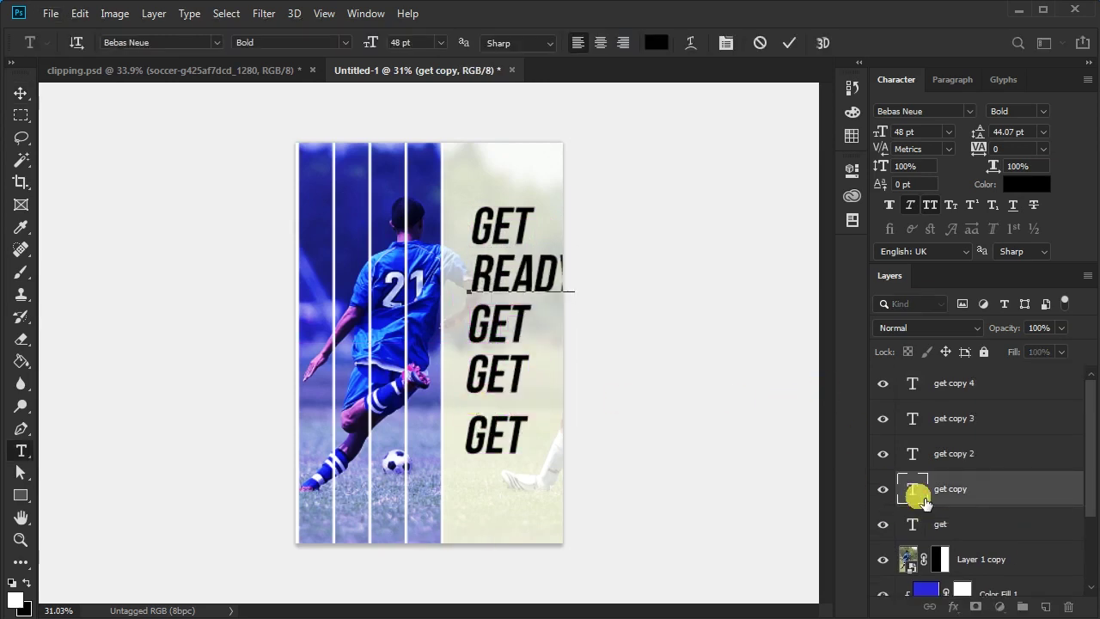
left_click(788, 42)
double_click(913, 454)
type("FOR")
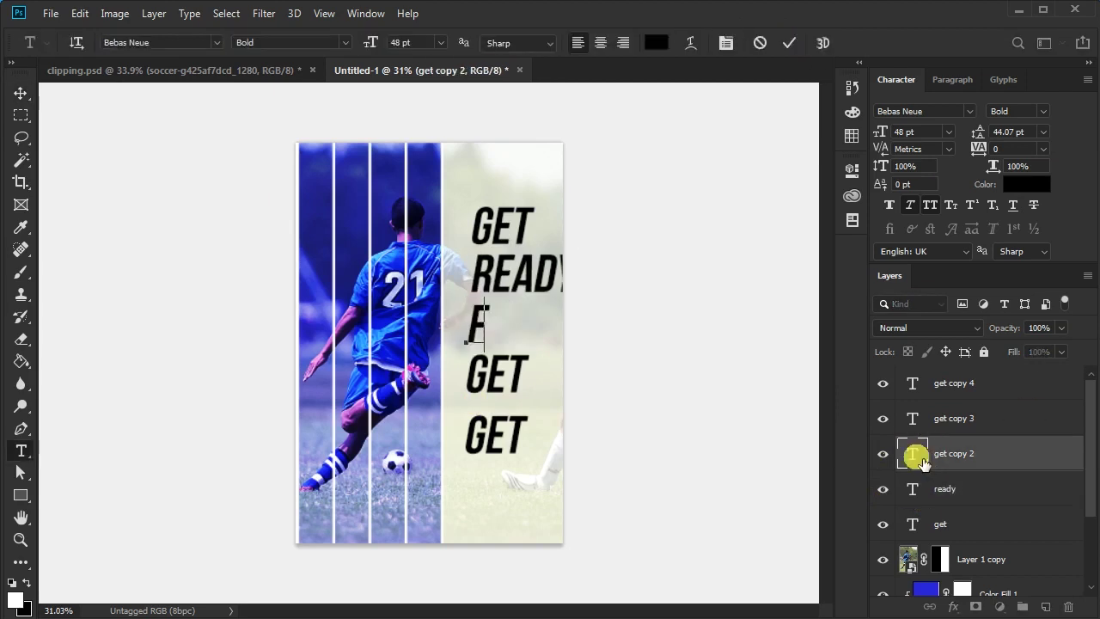
left_click(790, 43)
- Replace the fourth word in the text column with NEW
double_click(913, 419)
type("NEW")
left_click(789, 43)
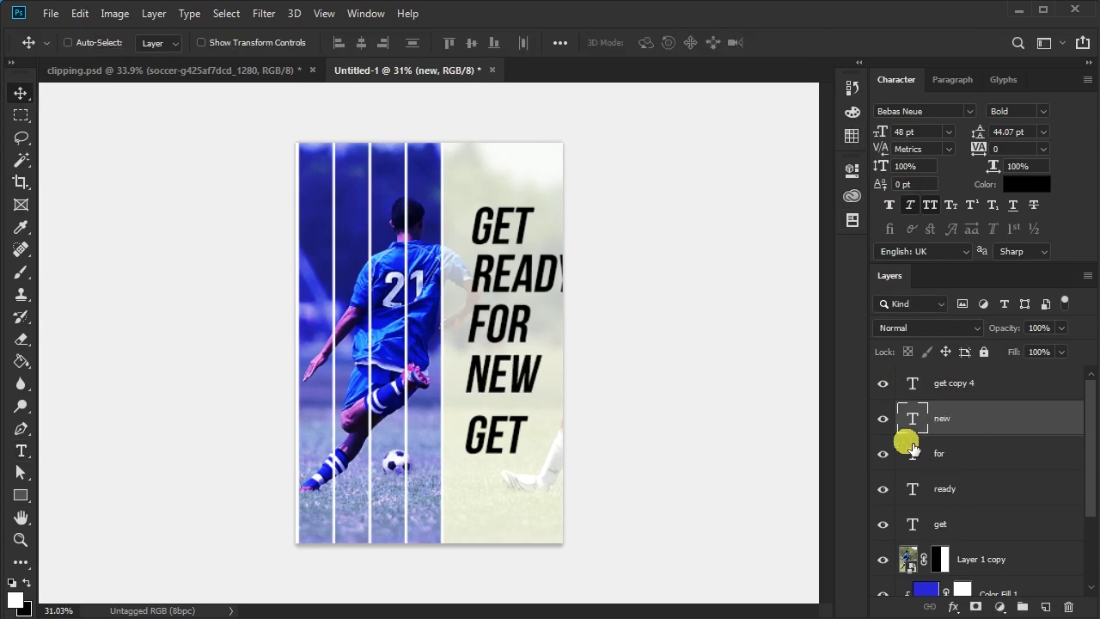
- Replace the last GET in the column with CHALL and -ENGE on two lines, and shift it left inside the poster edge
double_click(914, 387)
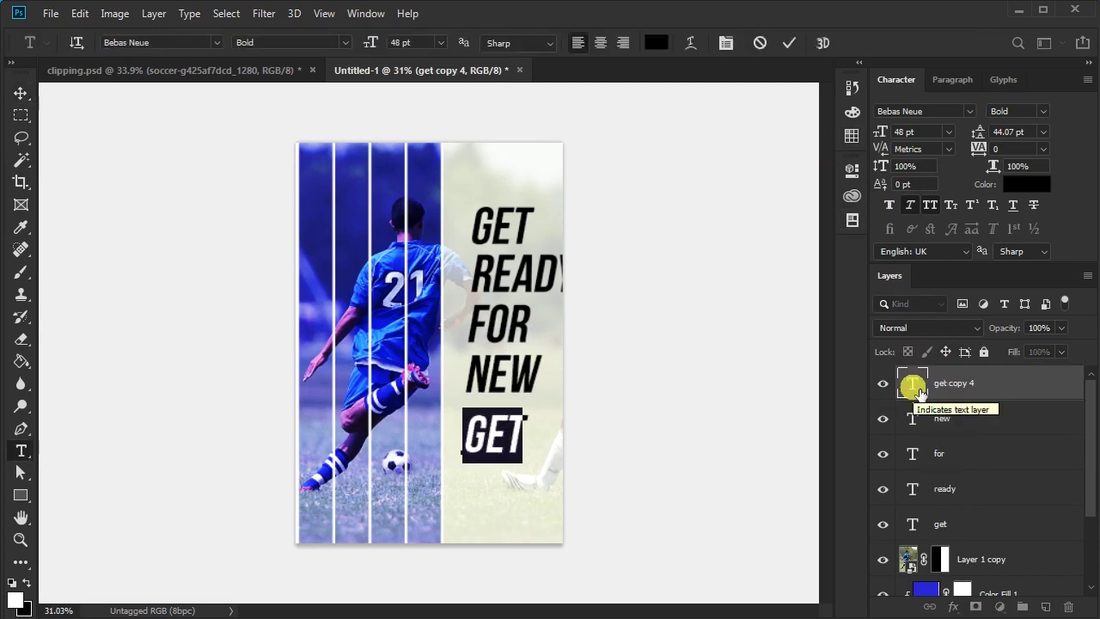
type("CHALL")
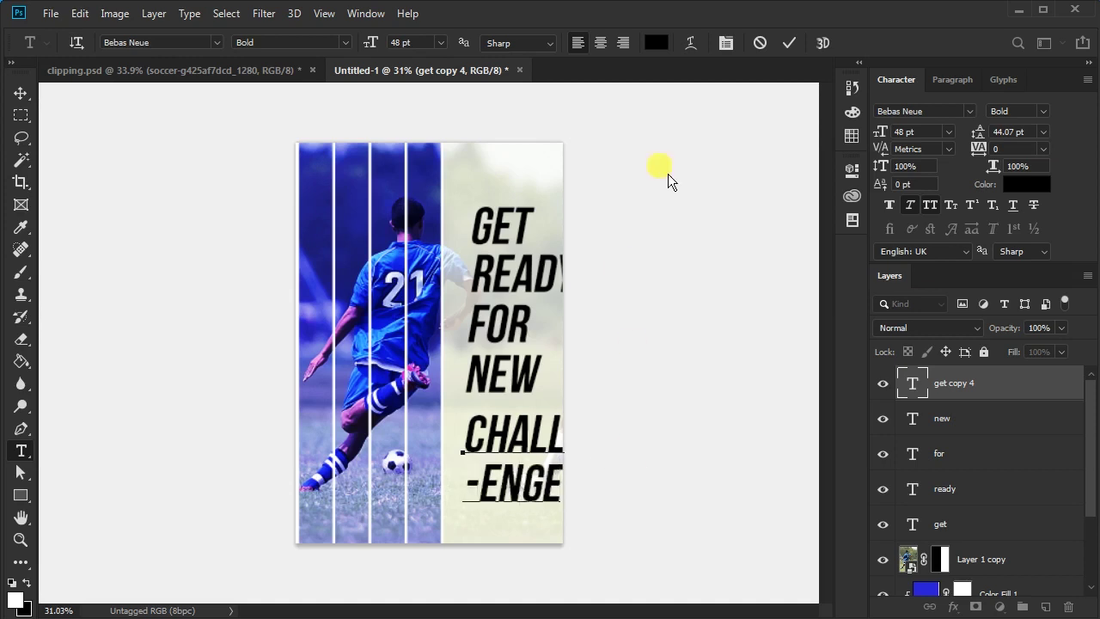
left_click(790, 42)
key("v")
left_click_drag(544, 475, 531, 475)
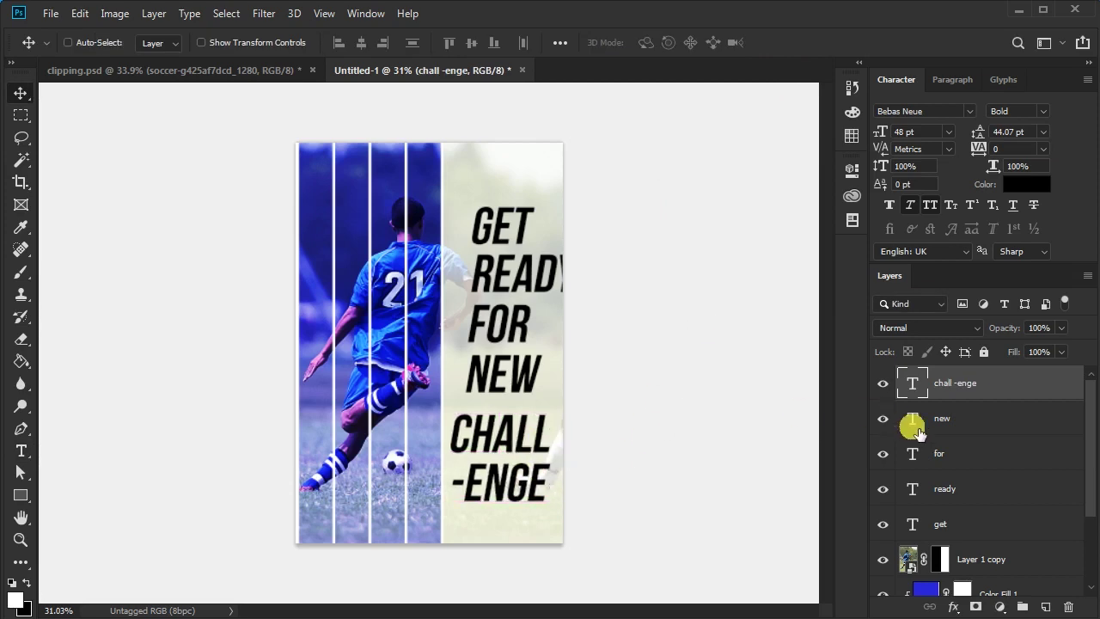
- Enlarge the GET text to about 69.8 pt and shift it up and left on the faded area
left_click(928, 524)
key("ctrl+t")
mouse_move(546, 263)
left_mouse_down()
mouse_move(575, 288)
mouse_move(531, 249)
left_mouse_up()
left_click(792, 43)
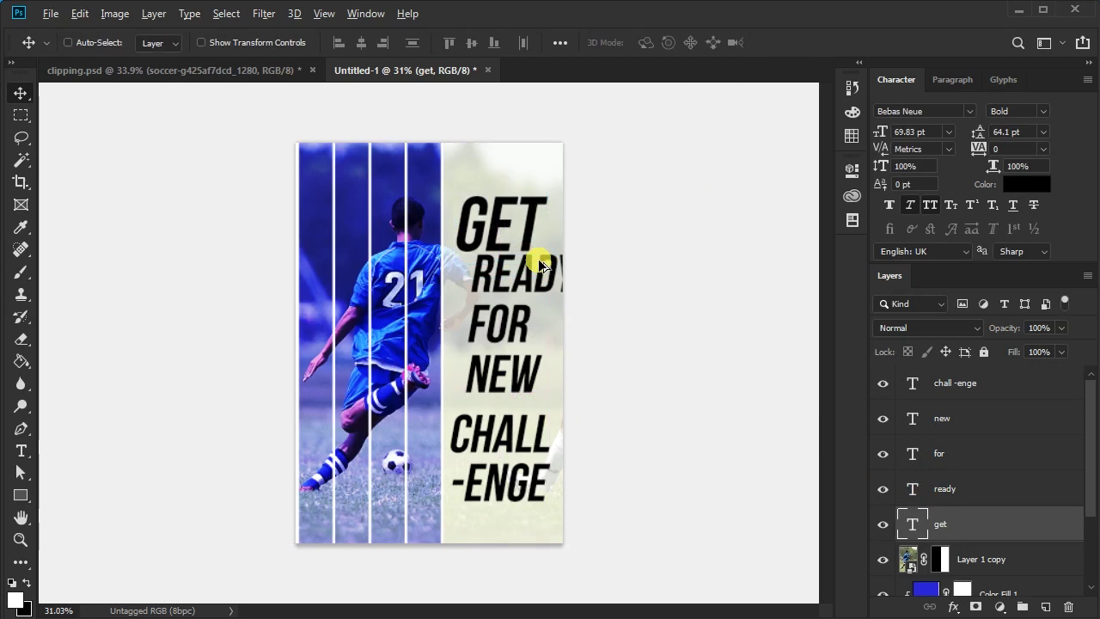
- Scale the READY text down to about 36.8 pt and align its left edge under GET
scroll(539, 260, "up", 4)
left_click(967, 485)
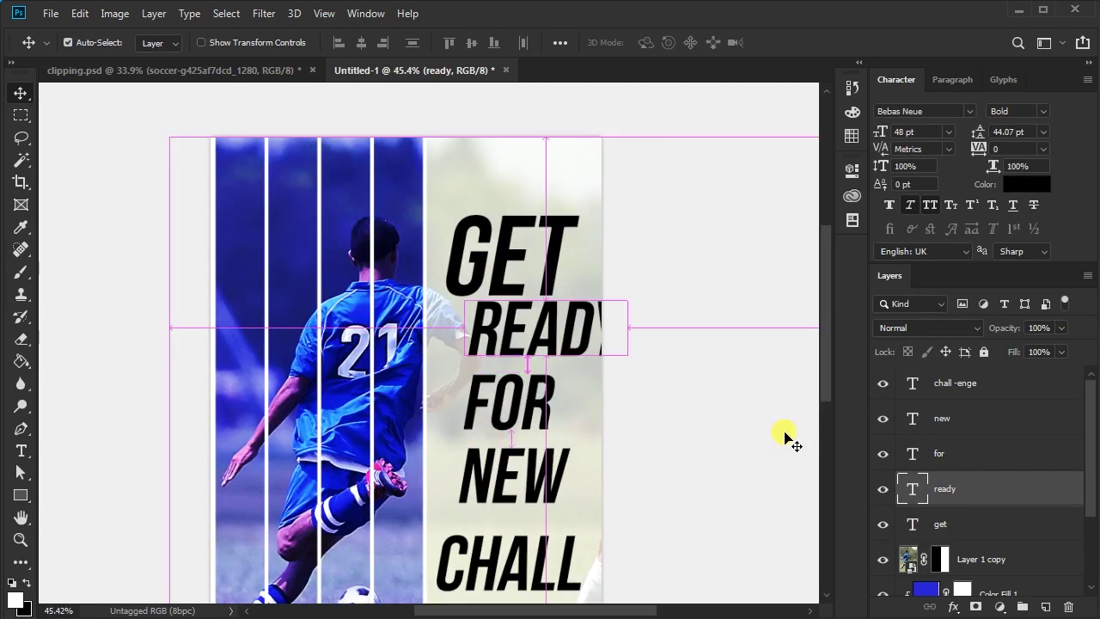
key("ctrl+t")
left_click_drag(634, 373, 544, 338)
left_click(795, 44)
- Turn off faux italic for all five headline text layers
left_click(966, 385)
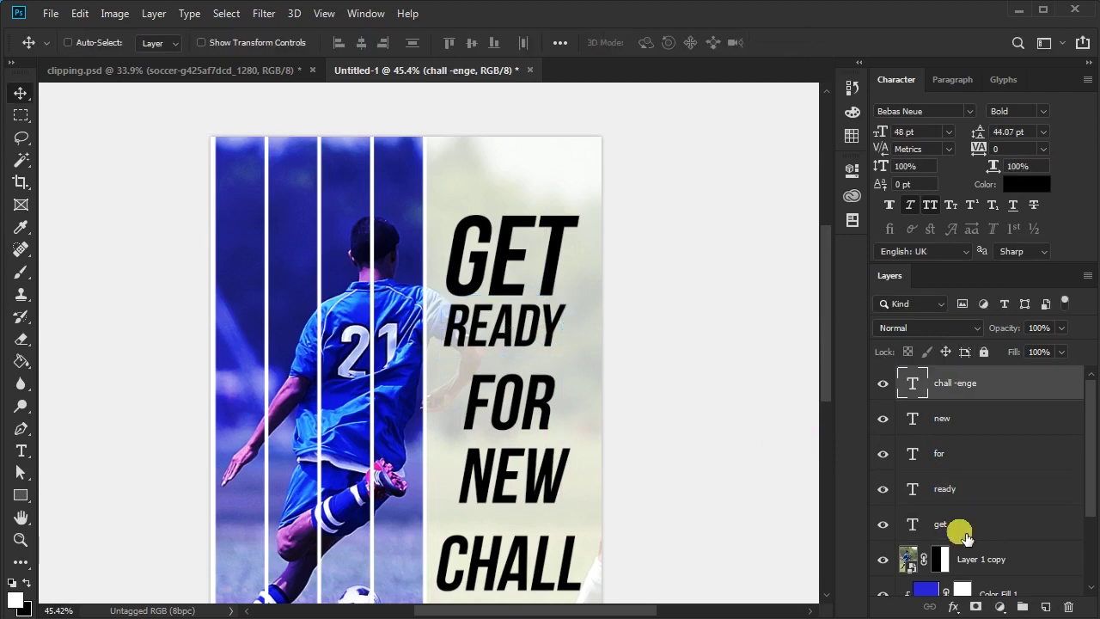
left_click(963, 526, "shift")
left_click(910, 205)
left_click(956, 389)
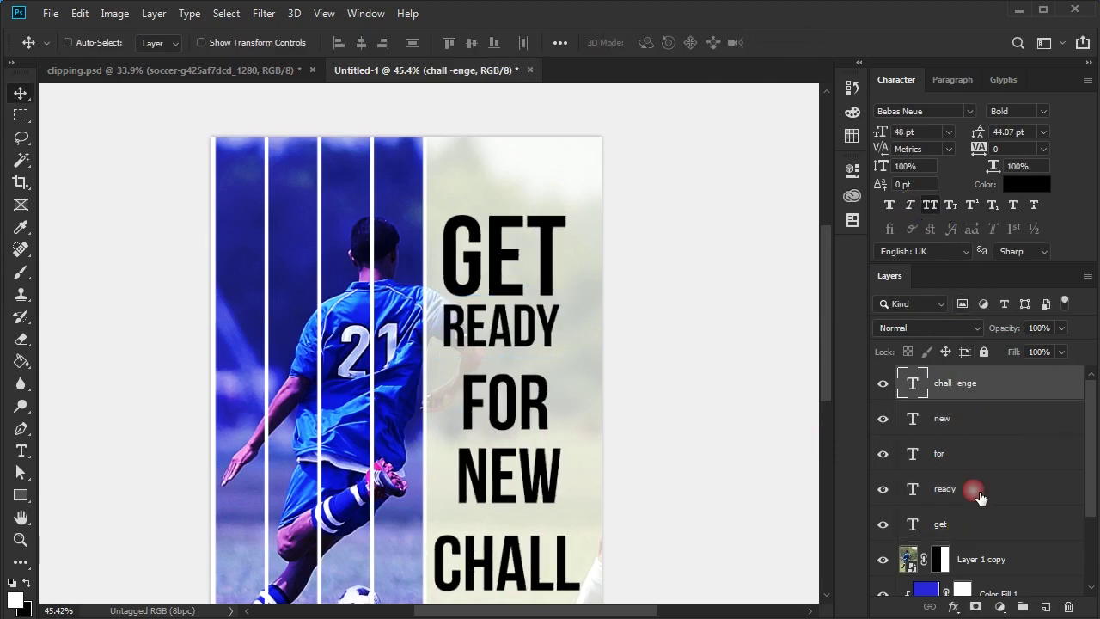
- Move GET and READY slightly up and right, with READY centred closely beneath GET
left_click(970, 530)
left_click_drag(542, 265, 550, 257)
left_click(931, 481)
mouse_move(508, 320)
left_mouse_down()
mouse_move(519, 301)
mouse_move(518, 311)
left_mouse_up()
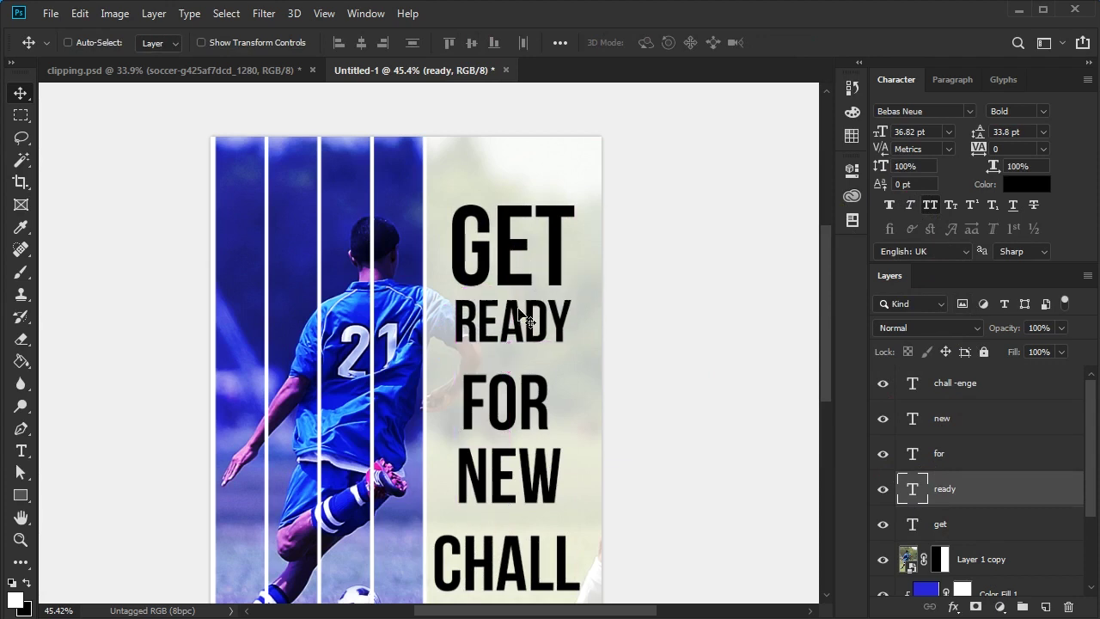
scroll(543, 288, "up", 5)
left_click_drag(512, 356, 511, 335)
scroll(510, 323, "down", 4)
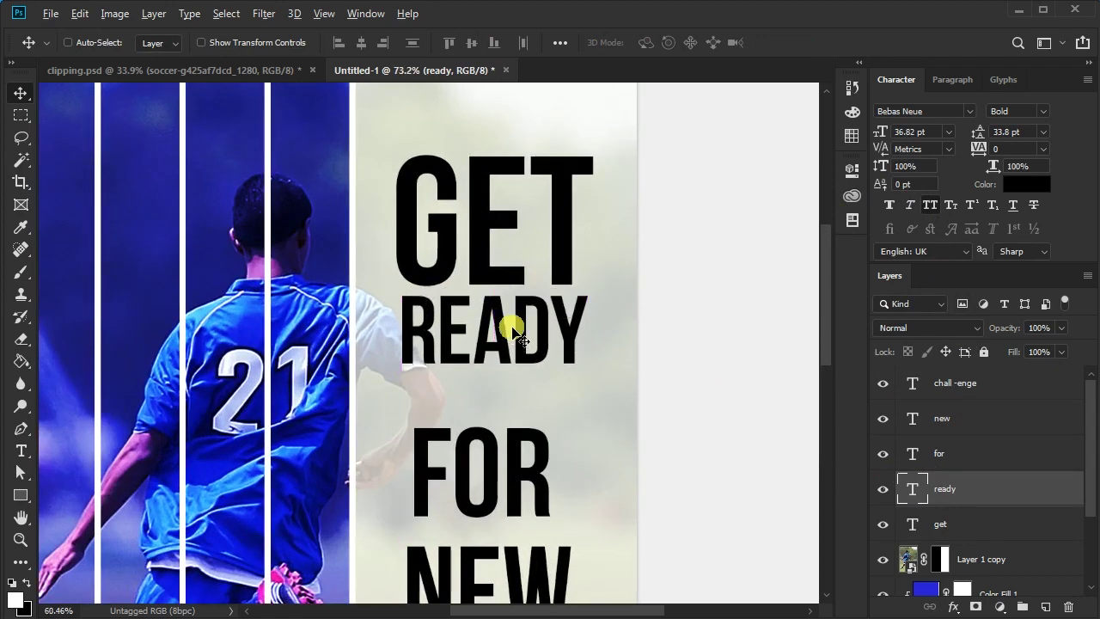
- Move FOR up beneath READY and scale it down, aligned with READY's left edge
left_click(976, 453)
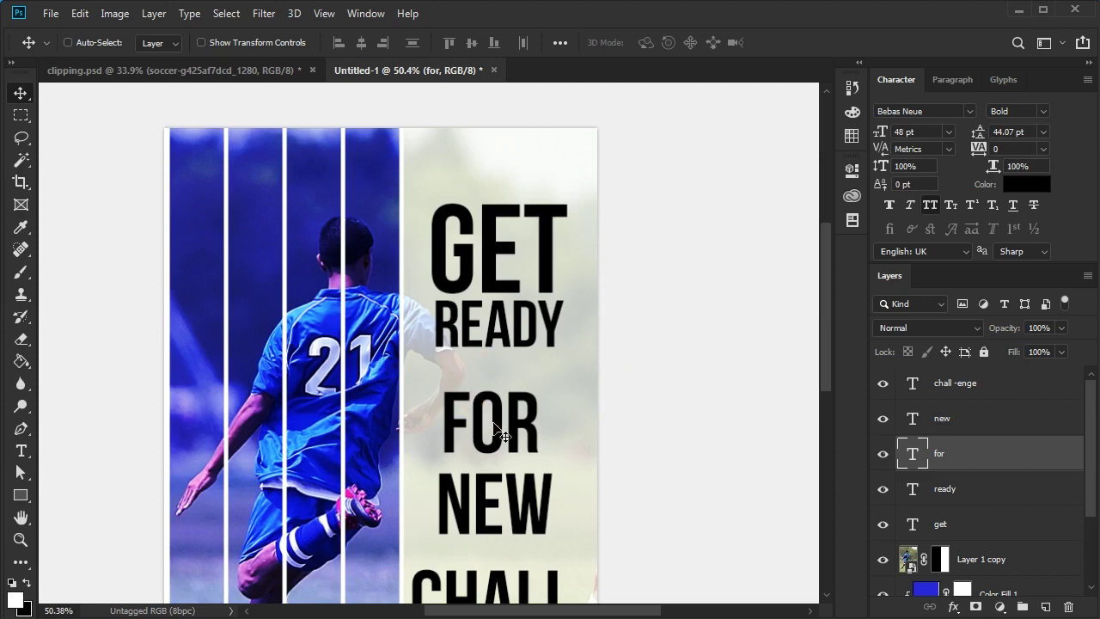
left_click_drag(503, 436, 487, 398)
key("ctrl+t")
left_click_drag(535, 437, 483, 433)
left_click(793, 42)
- Move NEW up beside FOR and scale it to about 35.4 pt, ending at READY's right edge
left_click(950, 421)
left_click_drag(471, 516, 523, 413)
key("ctrl+t")
left_click_drag(599, 448, 585, 447)
left_click_drag(572, 399, 522, 410)
left_click(793, 45)
scroll(528, 352, "up", 3)
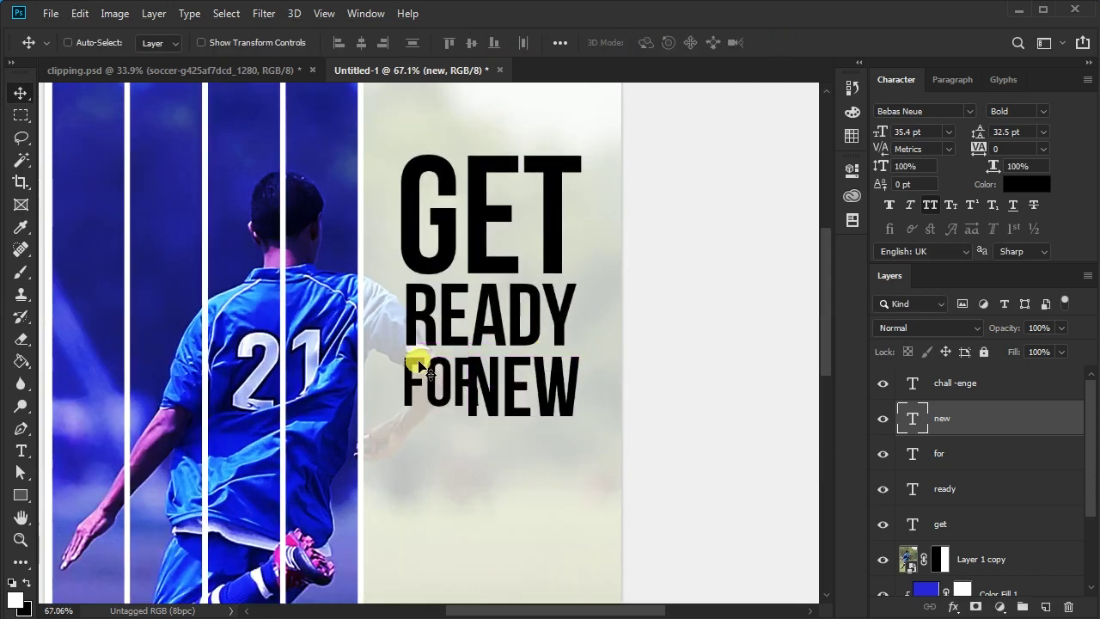
- Shrink FOR to about 21 pt so it fits beneath READY without overlapping NEW
scroll(419, 361, "up", 3)
left_click(954, 462)
left_click_drag(418, 396, 395, 402)
key("ctrl+t")
left_click_drag(371, 444, 436, 400)
left_click(793, 43)
scroll(474, 339, "up", 3)
scroll(551, 401, "down", 5)
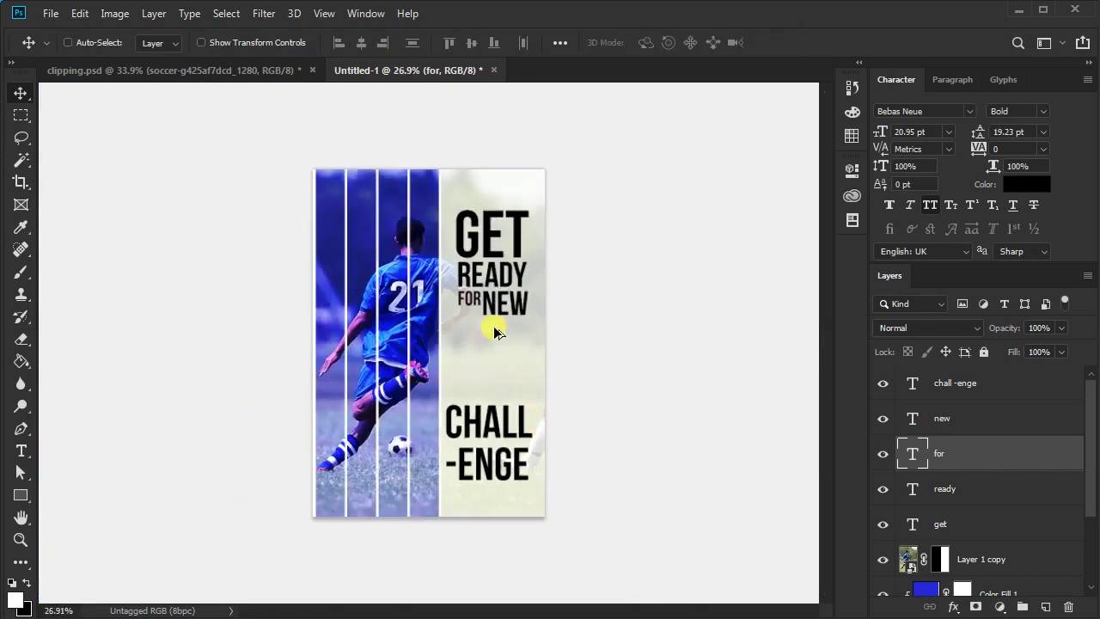
- Move the CHALL -ENGE text up beneath FOR NEW and scale it down to about 42.9 pt
scroll(495, 332, "up", 2)
left_click(945, 396)
left_click_drag(530, 550, 542, 422)
key("ctrl+t")
left_click_drag(606, 503, 598, 497)
left_click_drag(495, 383, 501, 384)
left_click_drag(606, 487, 599, 480)
left_click(792, 43)
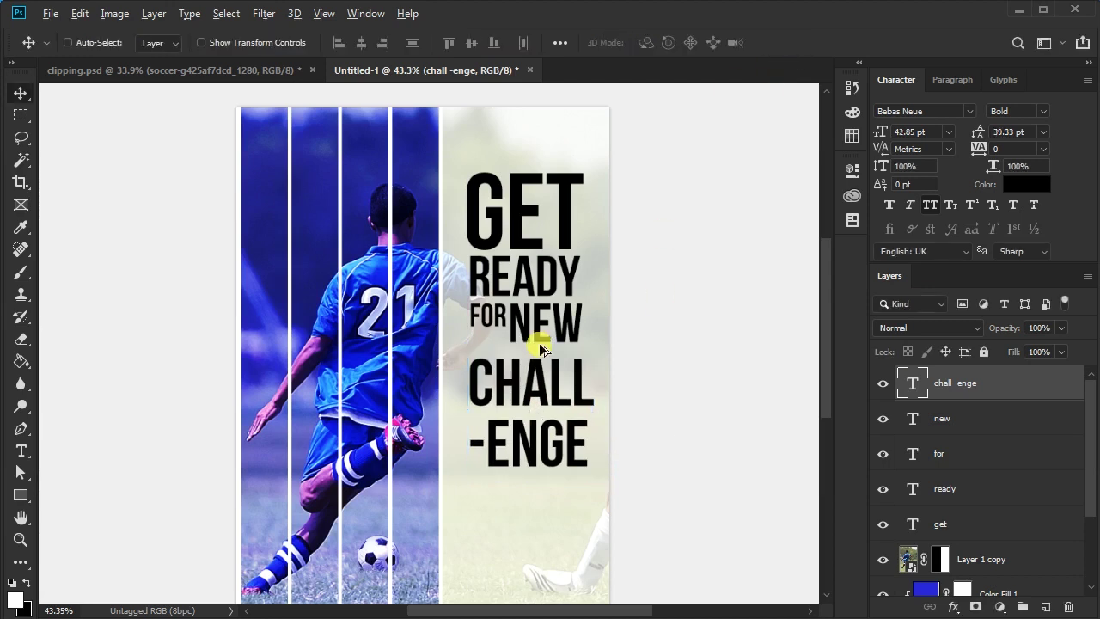
- Enlarge all five headline text layers together and position the block mid-height in the faded area
key("ctrl+0")
left_click(960, 526, "shift")
left_click_drag(543, 262, 541, 322)
key("ctrl+t")
left_click_drag(536, 486, 536, 510)
left_click(792, 44)
left_click_drag(528, 402, 529, 367)
scroll(550, 408, "down", 4)
scroll(551, 407, "up", 2)
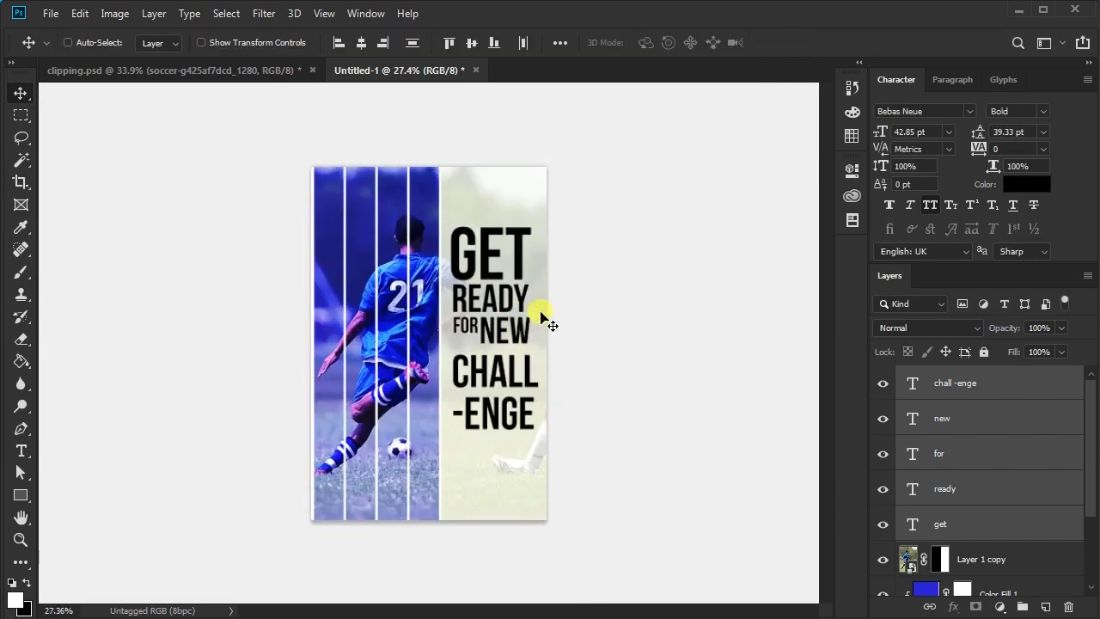
- Give the READY layer a fill opacity of 0% and a stroke so only its outline shows
scroll(542, 317, "up", 2)
left_click(957, 397)
scroll(538, 386, "up", 5)
scroll(504, 312, "down", 1)
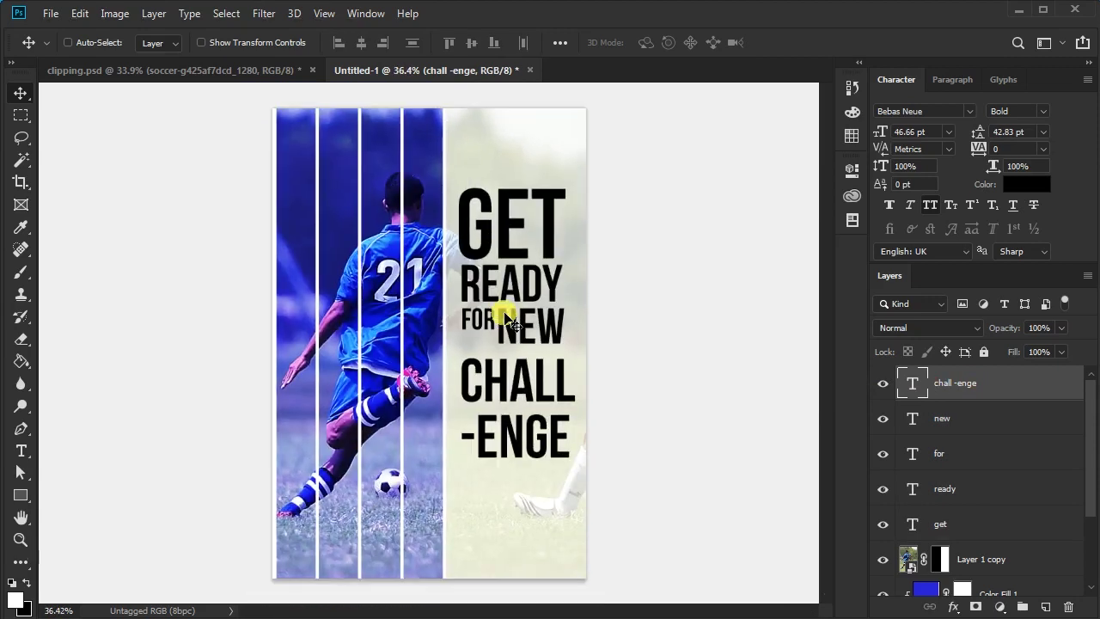
scroll(503, 312, "up", 1)
scroll(568, 282, "down", 1)
left_click(976, 488)
right_click(1006, 487)
left_click(920, 86)
left_click_drag(646, 426, 1015, 101)
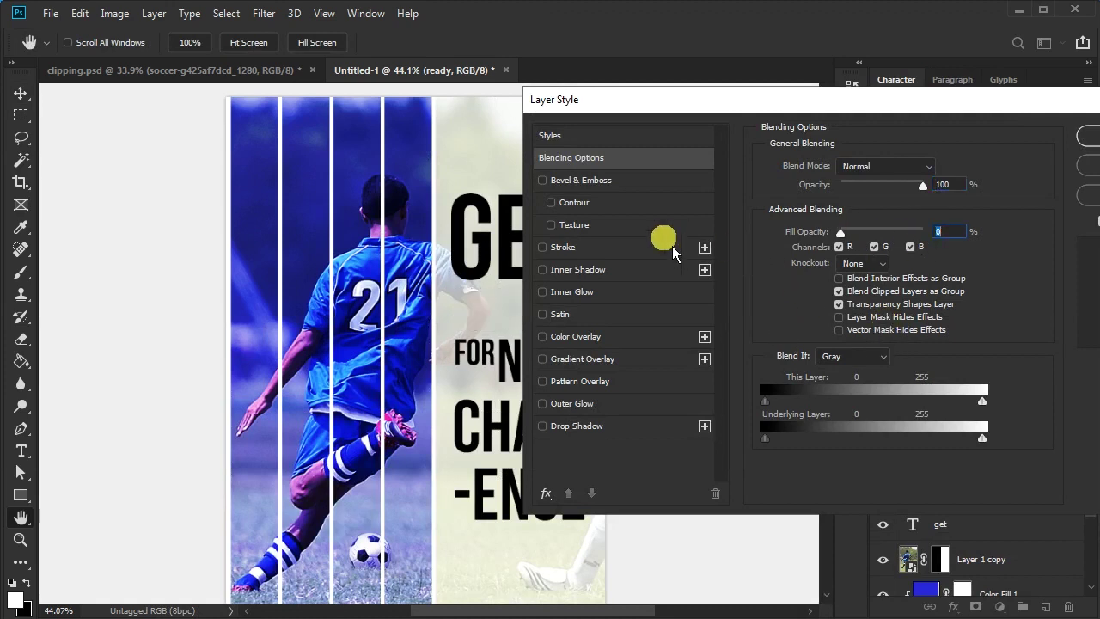
left_click(588, 248)
left_click_drag(942, 107, 900, 113)
left_click(1076, 145)
- Copy READY's outline style onto the CHALL -ENGE layer and nudge the headline block slightly up
scroll(984, 428, "down", 2)
scroll(994, 484, "up", 2)
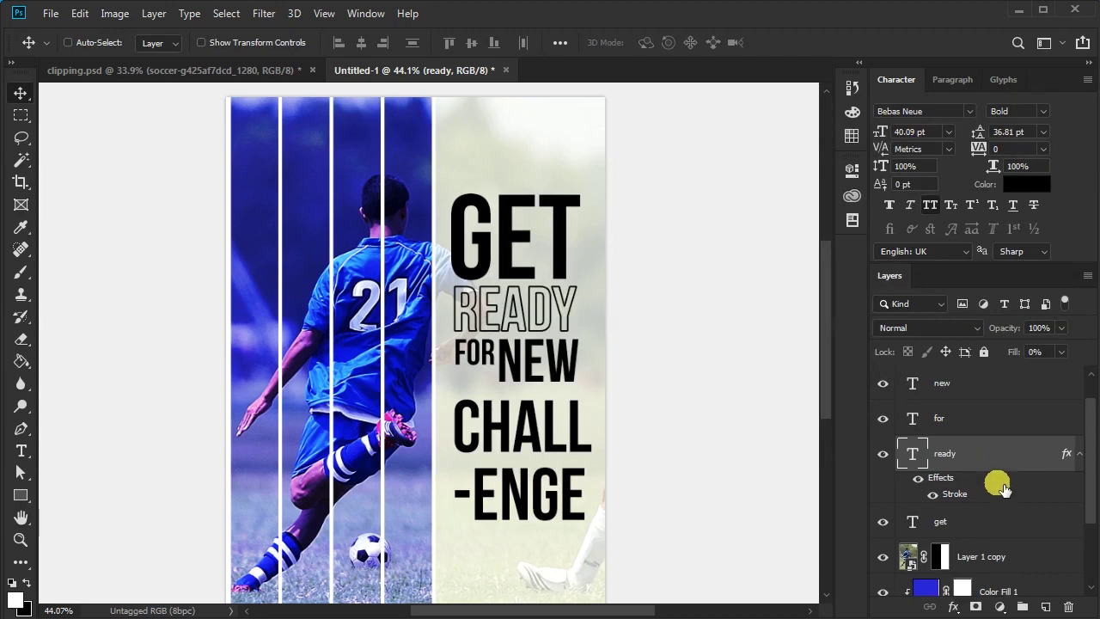
left_click_drag(972, 532, 972, 387, "alt")
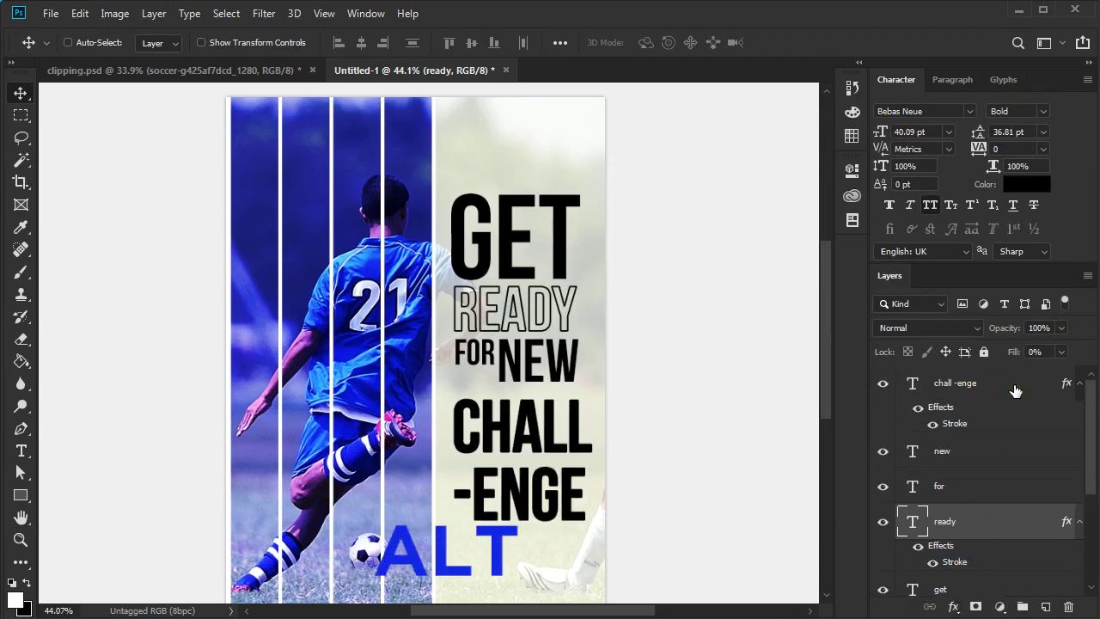
left_click_drag(543, 452, 540, 443)
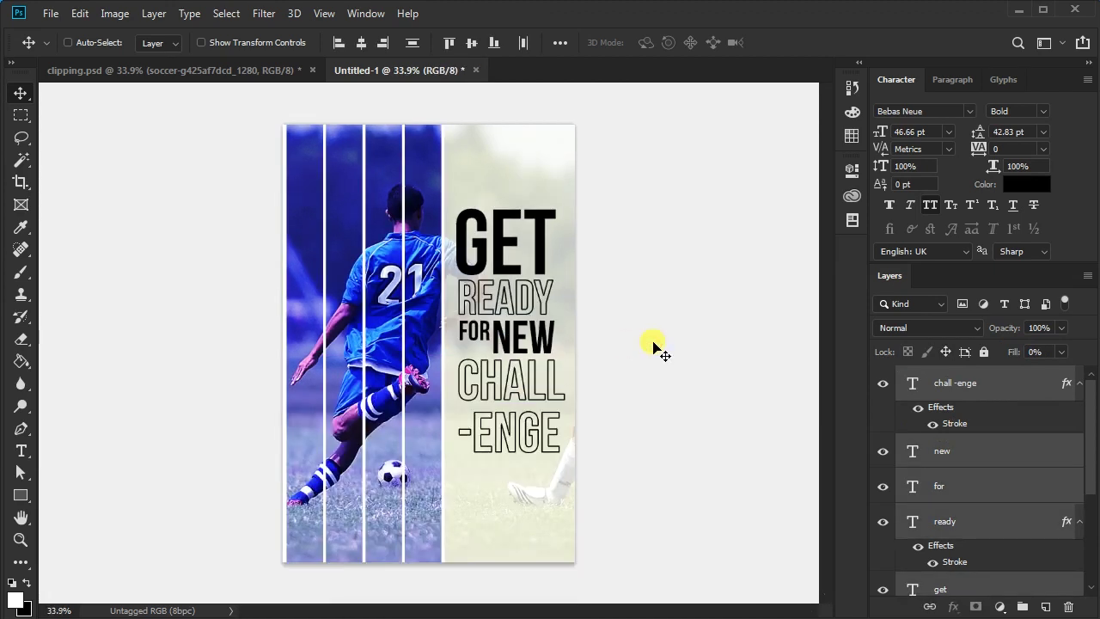
- Place the high_quality_lens_flares_in_png_05 image from the light folder on top of the poster and set its blend mode to Screen
key("alt+Tab")
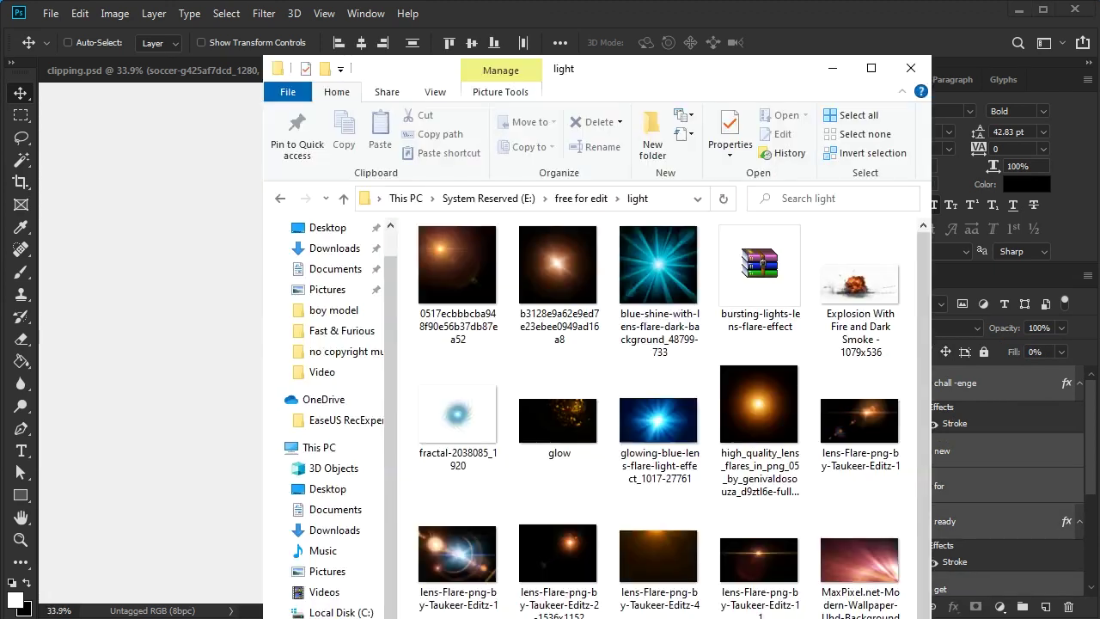
left_click_drag(791, 451, 236, 352)
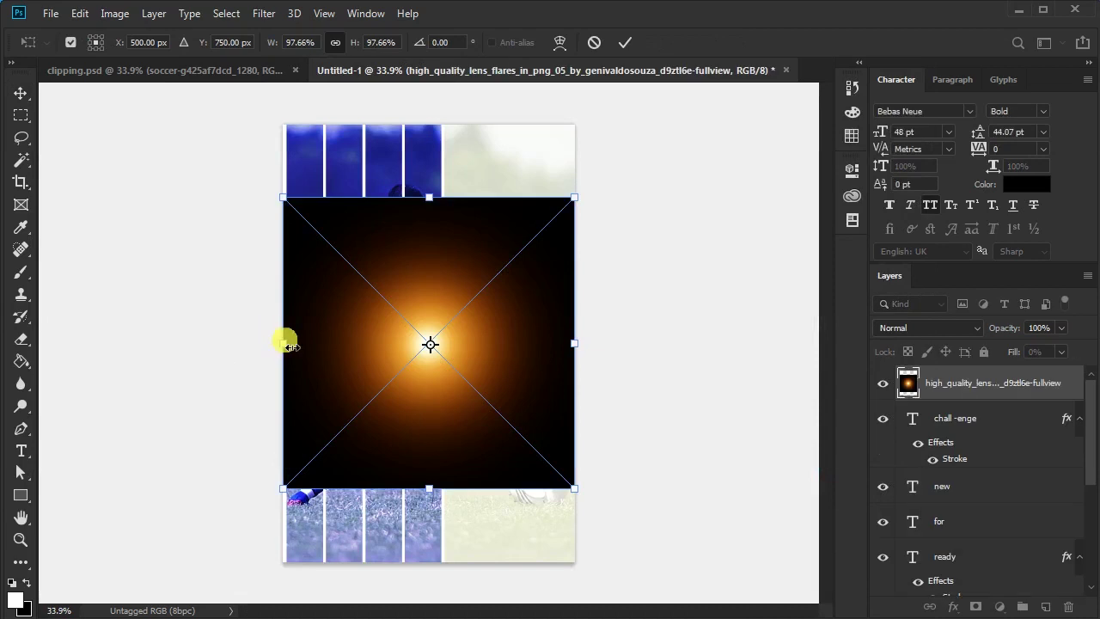
left_click(636, 43)
left_click(922, 329)
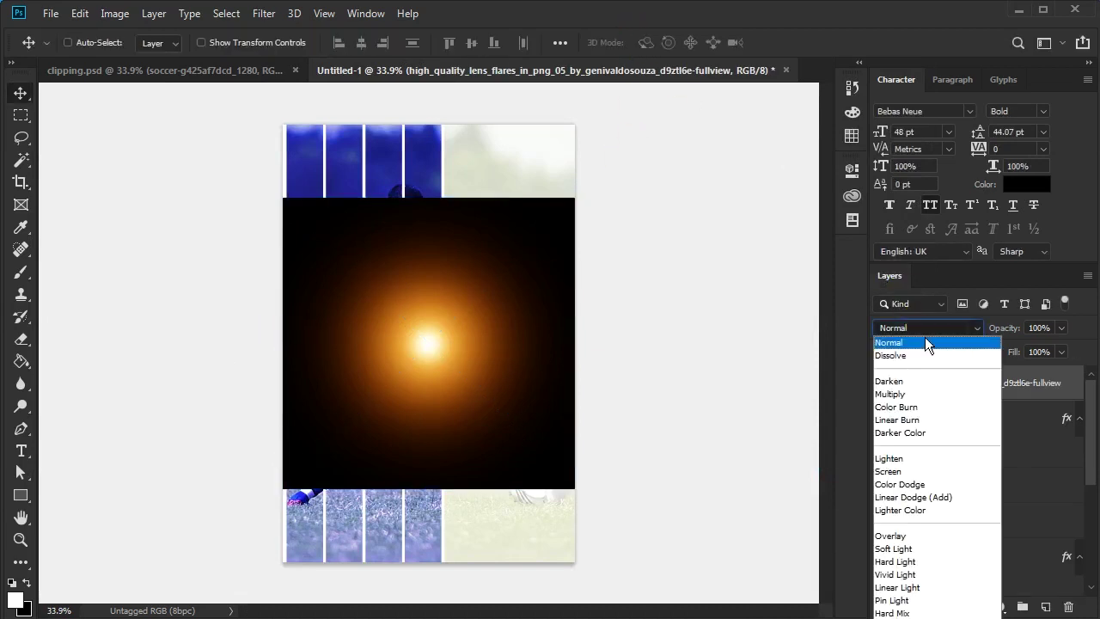
left_click(909, 471)
- Move the lens flare to the poster's upper-left corner and enlarge it so its glow spreads over the stripes
left_click_drag(439, 365, 307, 184)
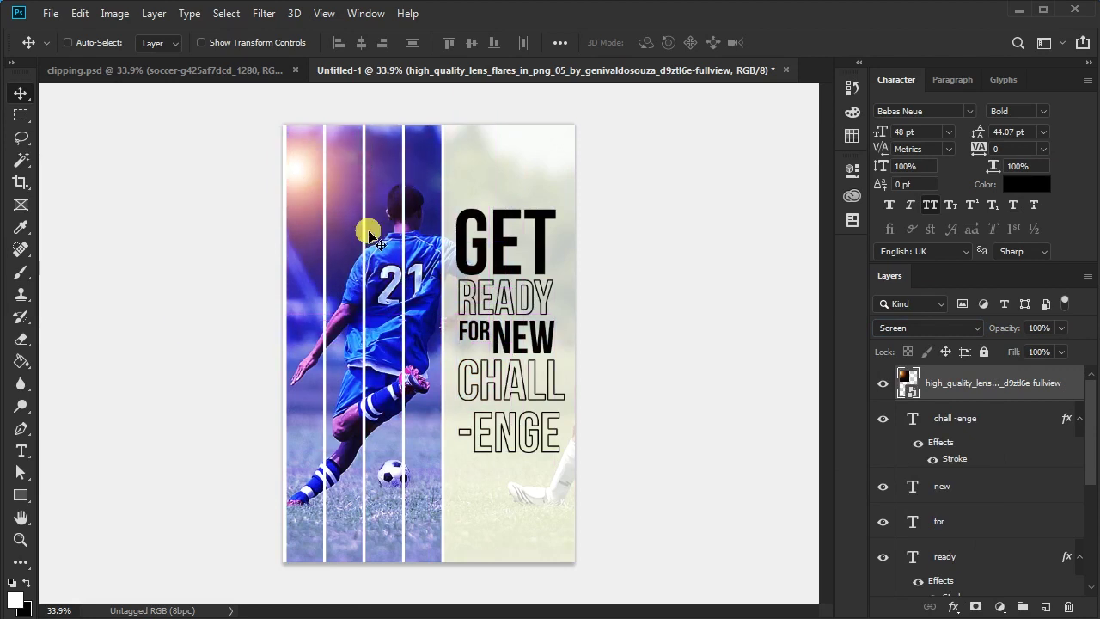
key("ctrl+t")
left_click_drag(439, 322, 575, 450)
mouse_move(462, 405)
left_mouse_down()
mouse_move(248, 340)
mouse_move(334, 335)
mouse_move(339, 346)
left_mouse_up()
left_click(633, 49)
mouse_move(409, 270)
left_mouse_down()
mouse_move(398, 273)
mouse_move(397, 256)
left_mouse_up()
left_click(625, 49)
- Duplicate the lens flare to the poster's right edge beside the headline and scale the copy to about 103%
left_click_drag(290, 192, 597, 435)
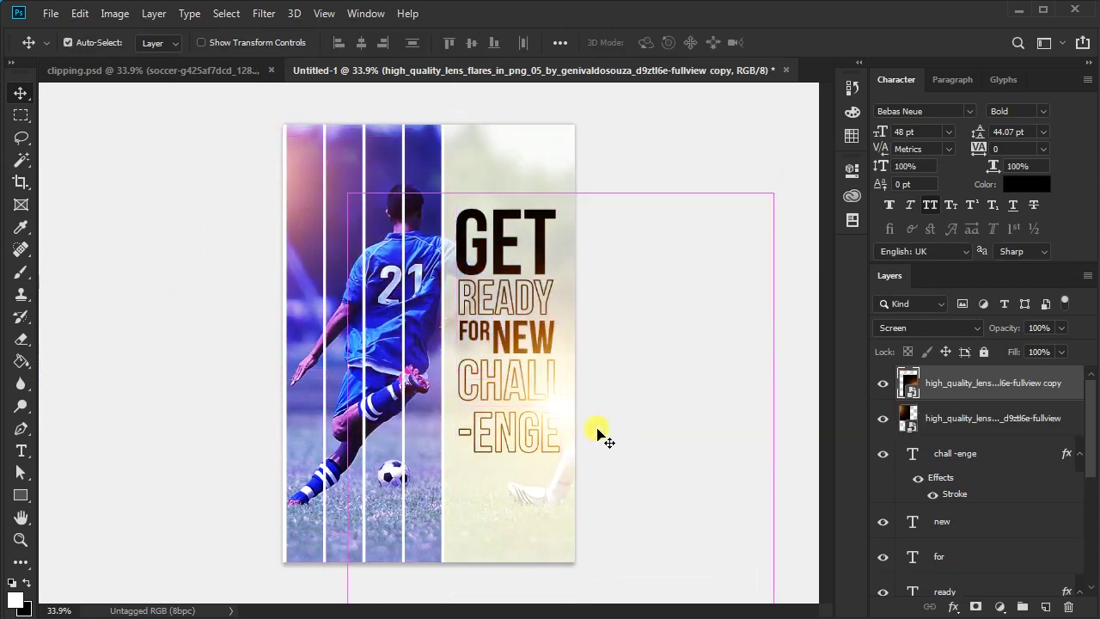
key("ctrl+t")
left_click_drag(773, 408, 609, 422)
left_click_drag(552, 412, 608, 389)
left_click_drag(702, 469, 783, 497)
left_click_drag(656, 467, 637, 442)
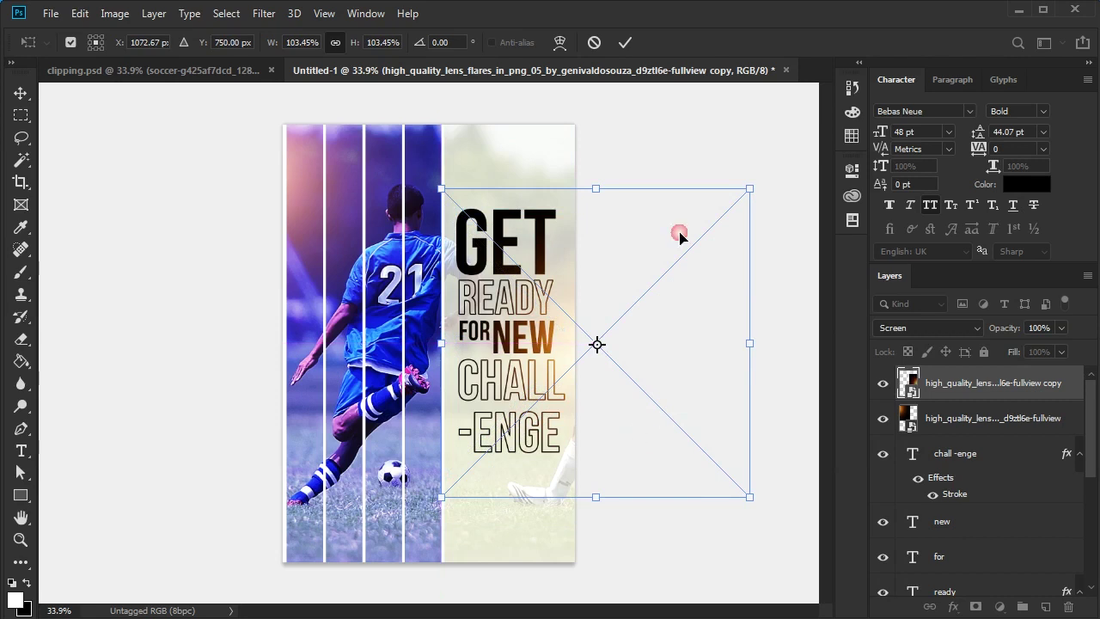
left_click(629, 42)
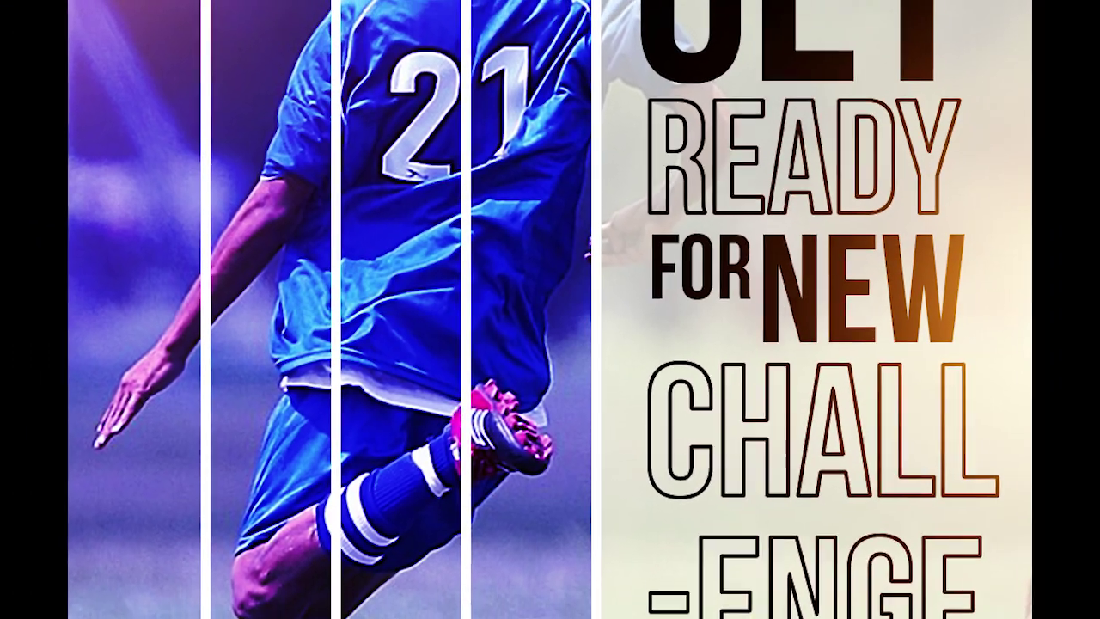